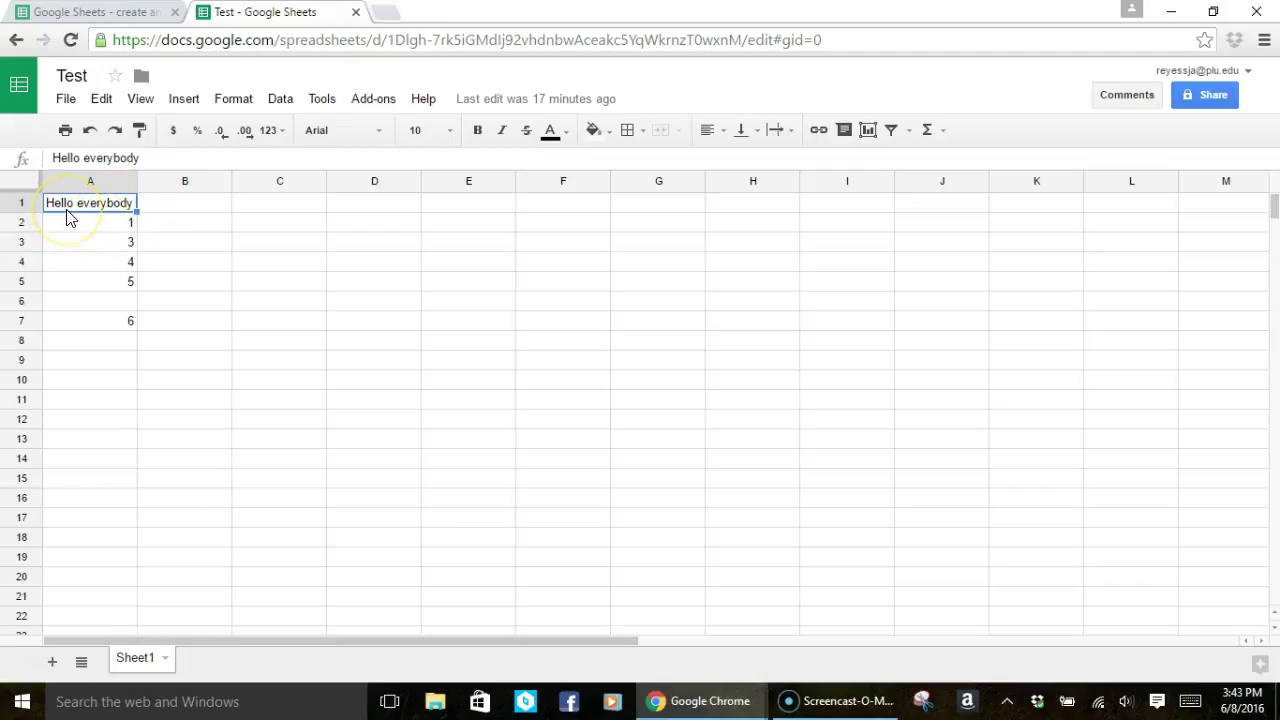
- Set the "Hello everybody" text in cell A1 to the Bree Serif font at size 14
{"action": "left_click", "coordinate": [354, 134]}
{"action": "left_click", "coordinate": [383, 280]}
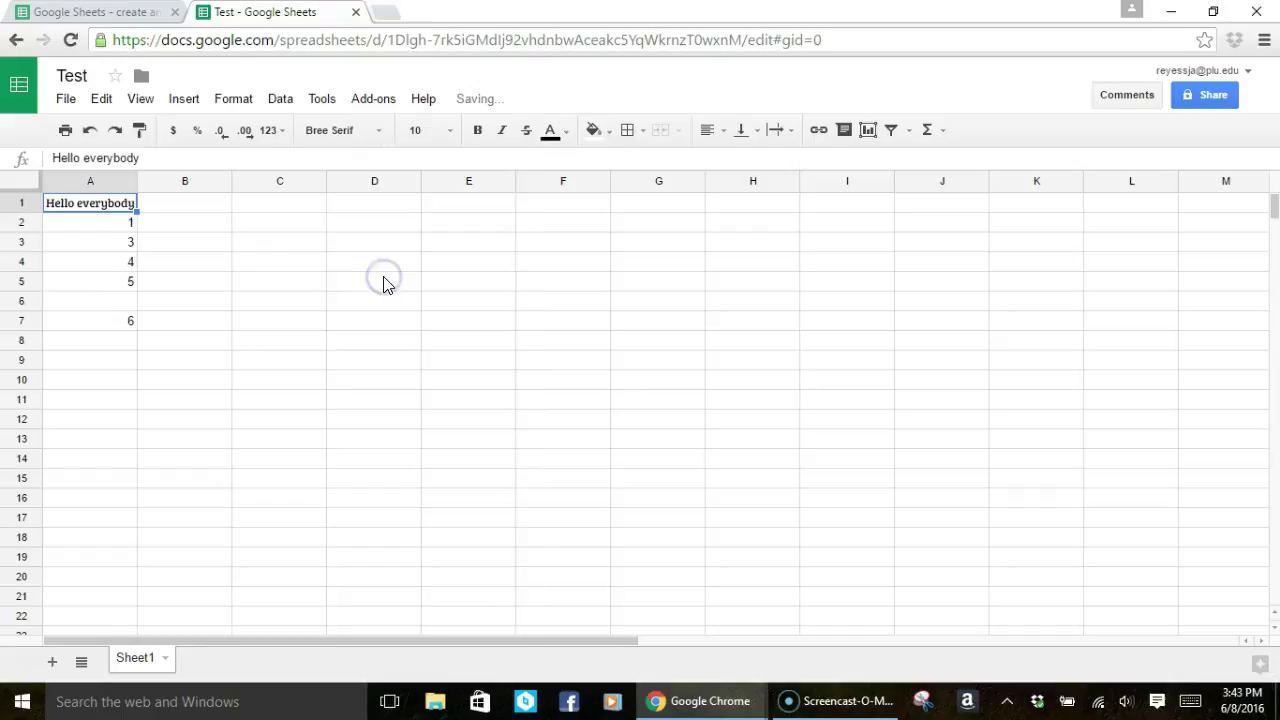
{"action": "left_click", "coordinate": [437, 135]}
{"action": "left_click", "coordinate": [432, 337]}
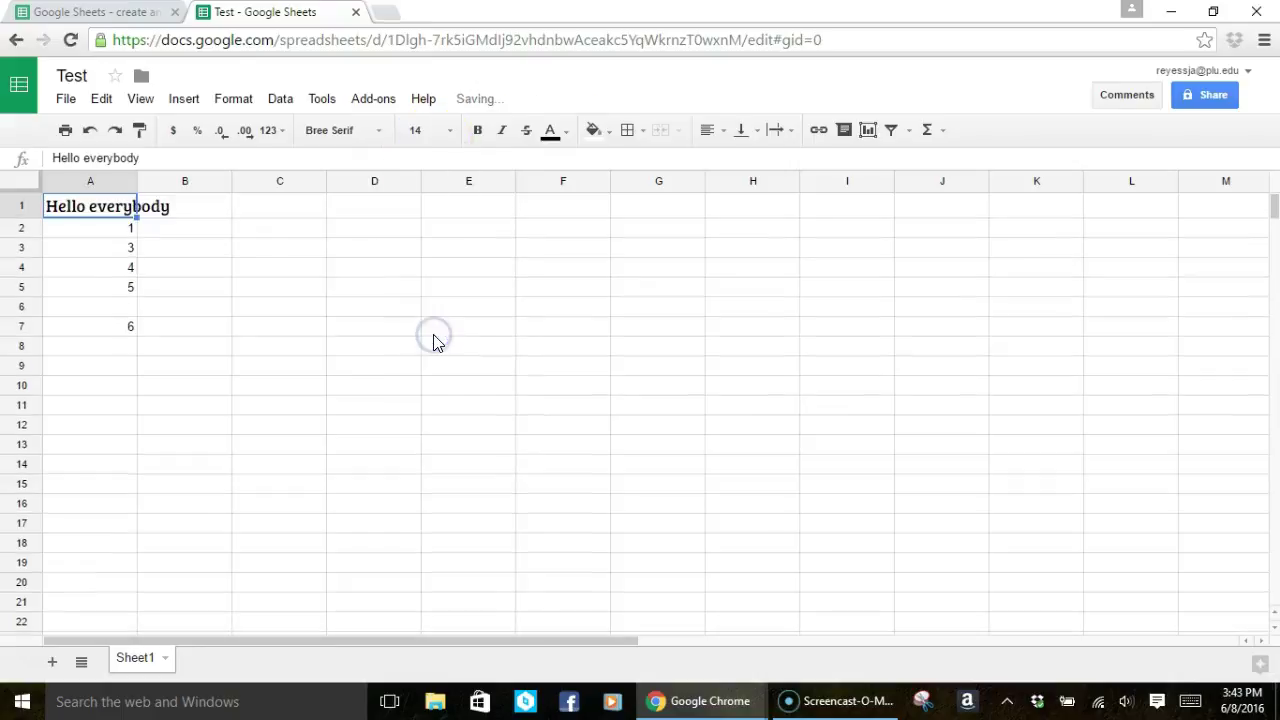
- Make the "Hello everybody" text in cell A1 bold, italic and yellow
{"action": "left_click", "coordinate": [479, 131]}
{"action": "left_click", "coordinate": [502, 132]}
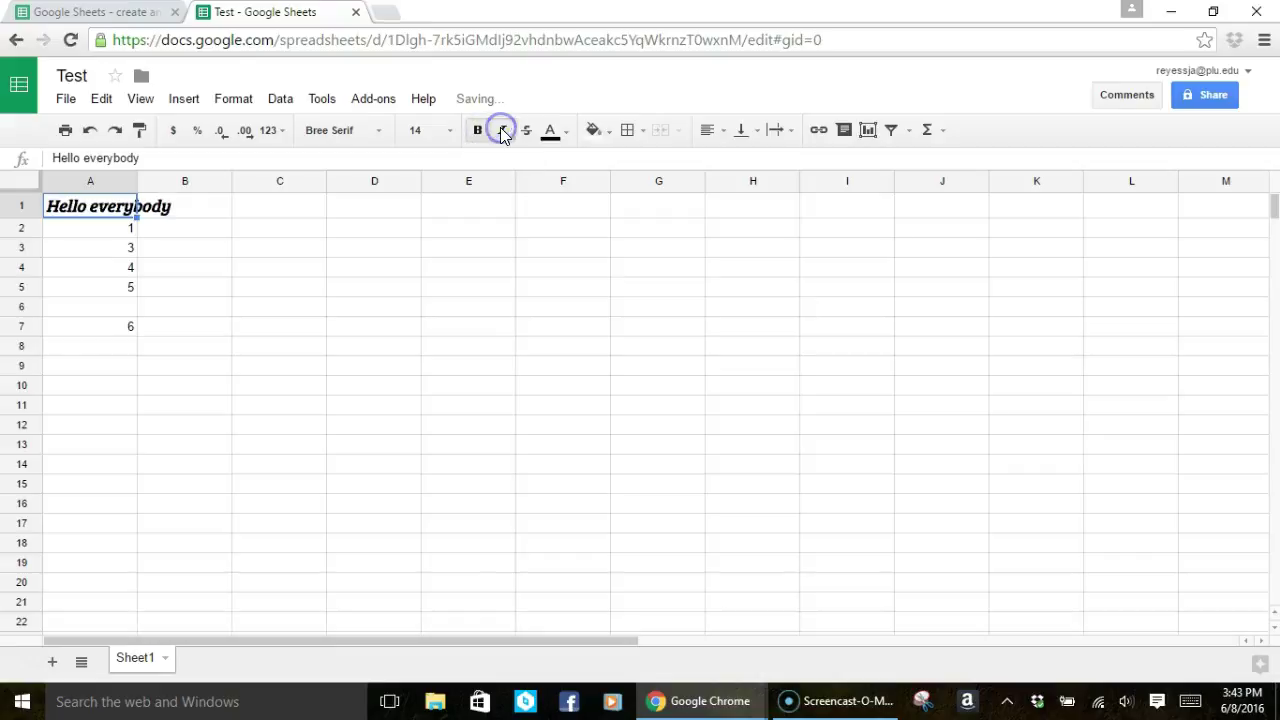
{"action": "left_click", "coordinate": [556, 141]}
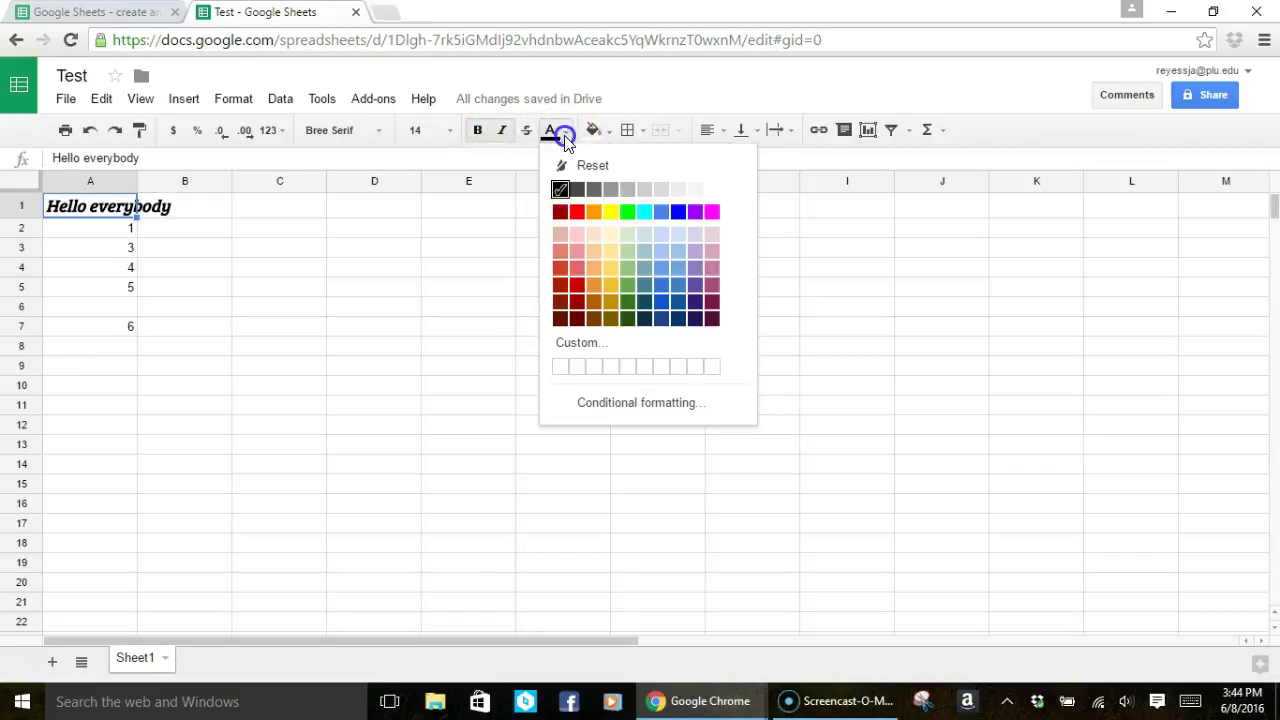
{"action": "left_click", "coordinate": [609, 210]}
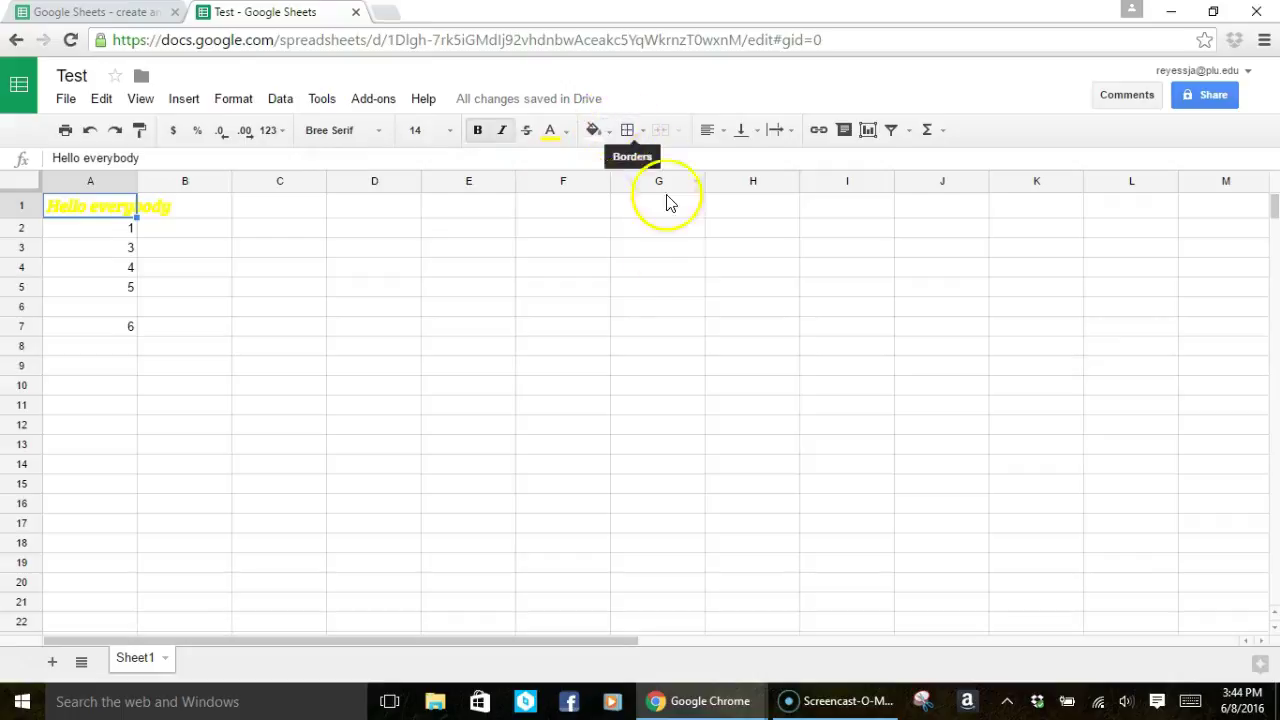
- Fill the background of cell D2 with bright yellow
{"action": "left_click", "coordinate": [370, 234]}
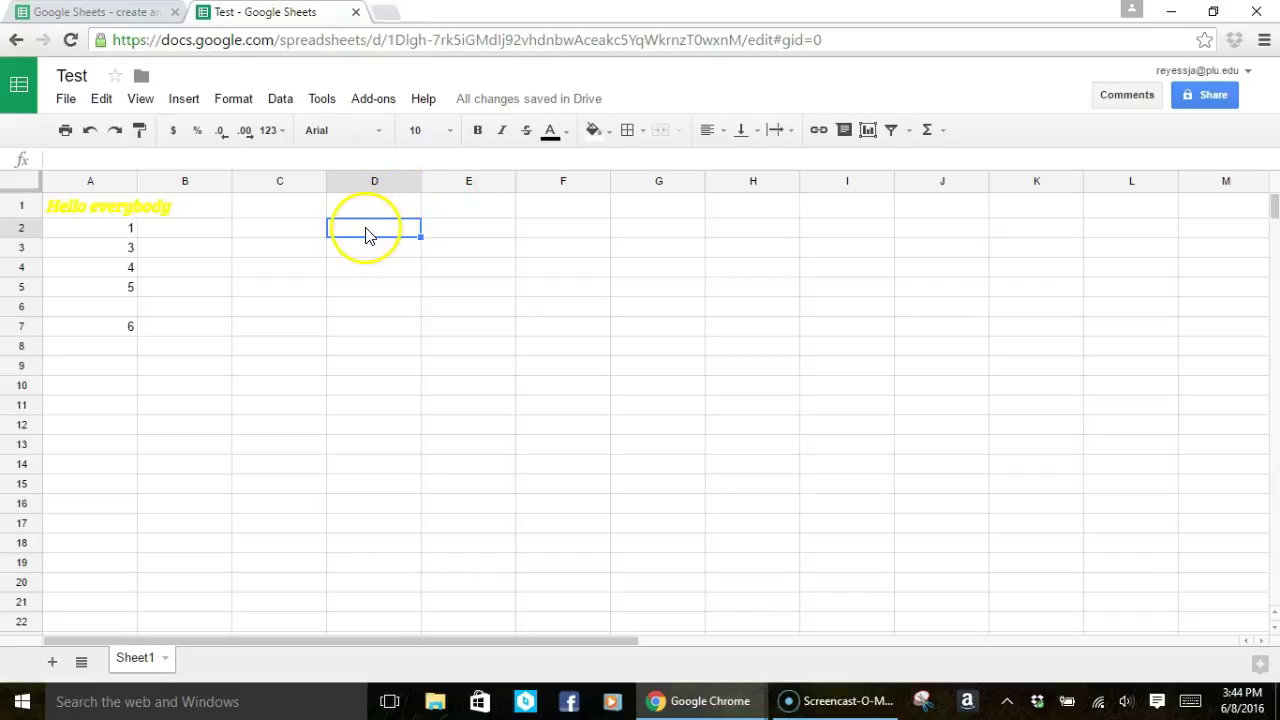
{"action": "left_click", "coordinate": [600, 130]}
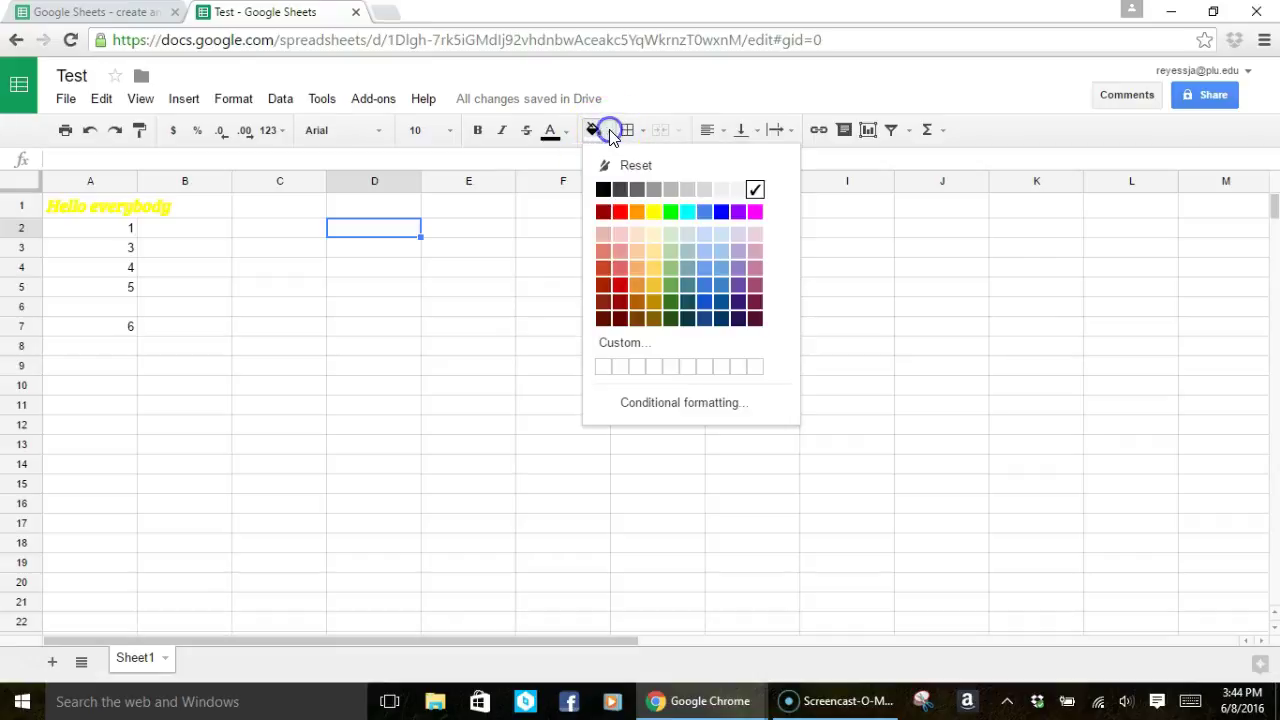
{"action": "left_click", "coordinate": [654, 215]}
{"action": "left_click", "coordinate": [385, 250]}
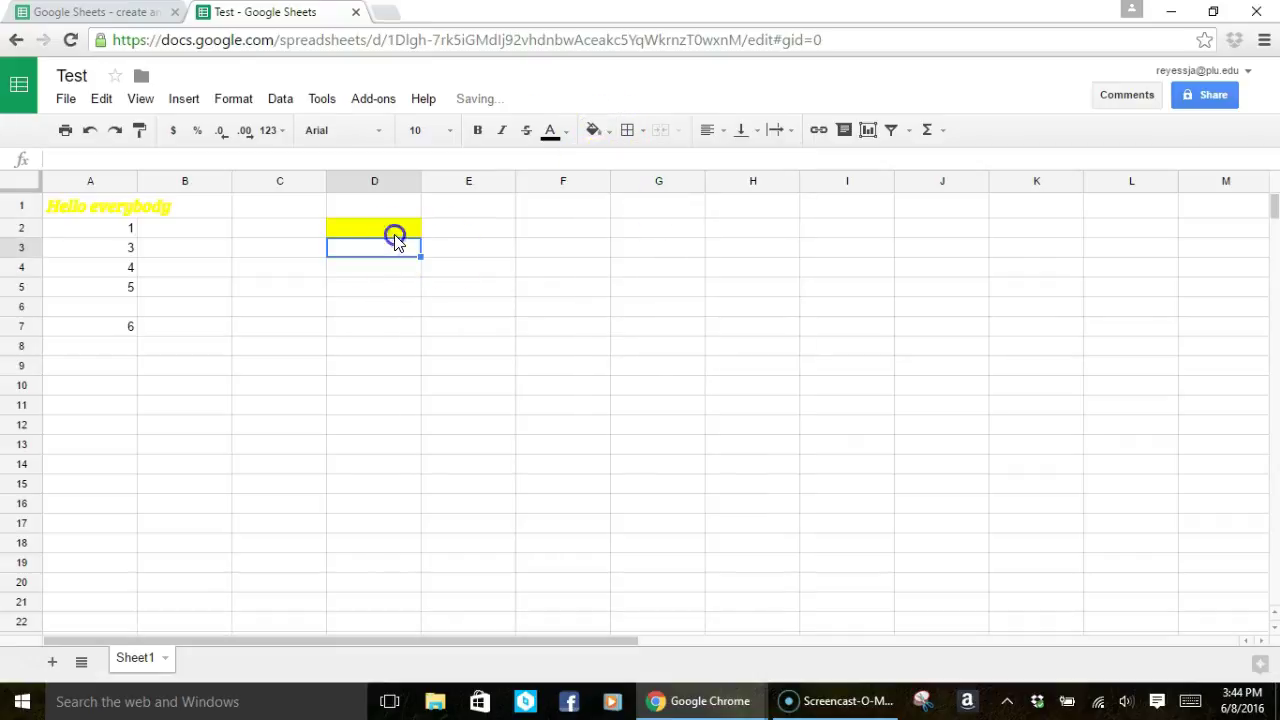
- Enter the text "hsdhsdhsdh ndasdsad" in the yellow cell D2
{"action": "left_click", "coordinate": [395, 234]}
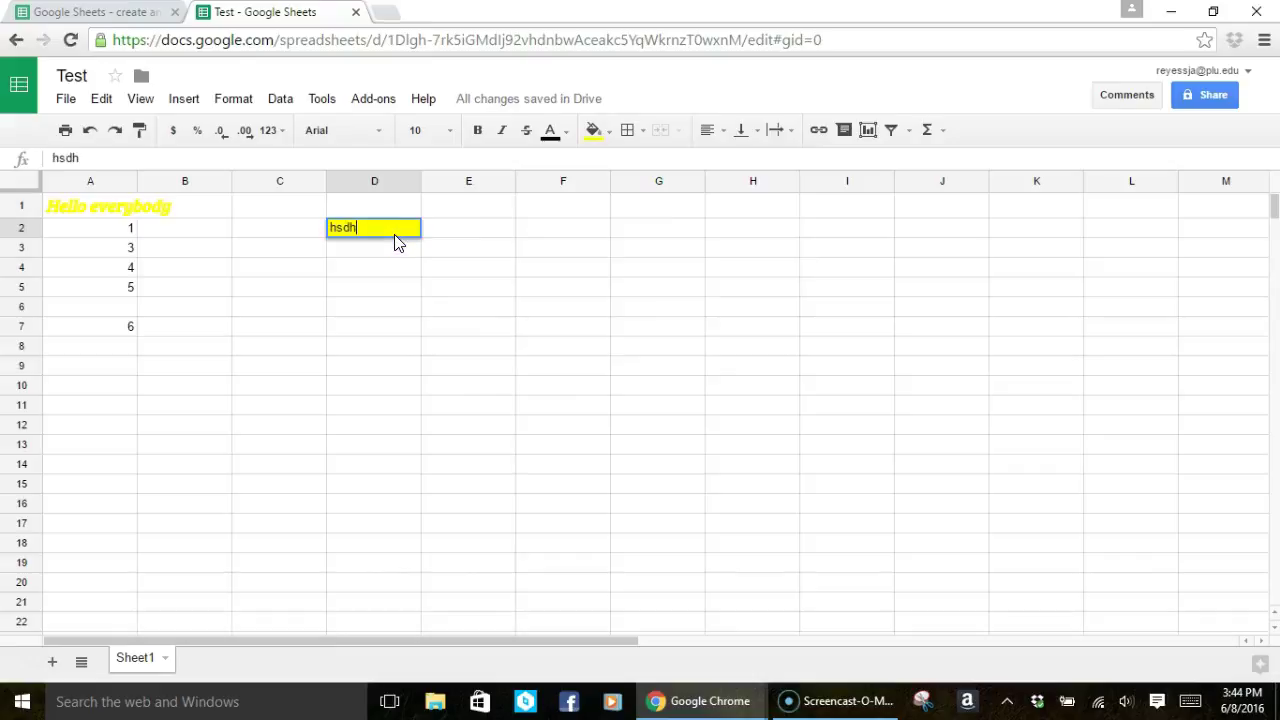
{"action": "type", "text": "hsdhsdhsdh ndasdsad"}
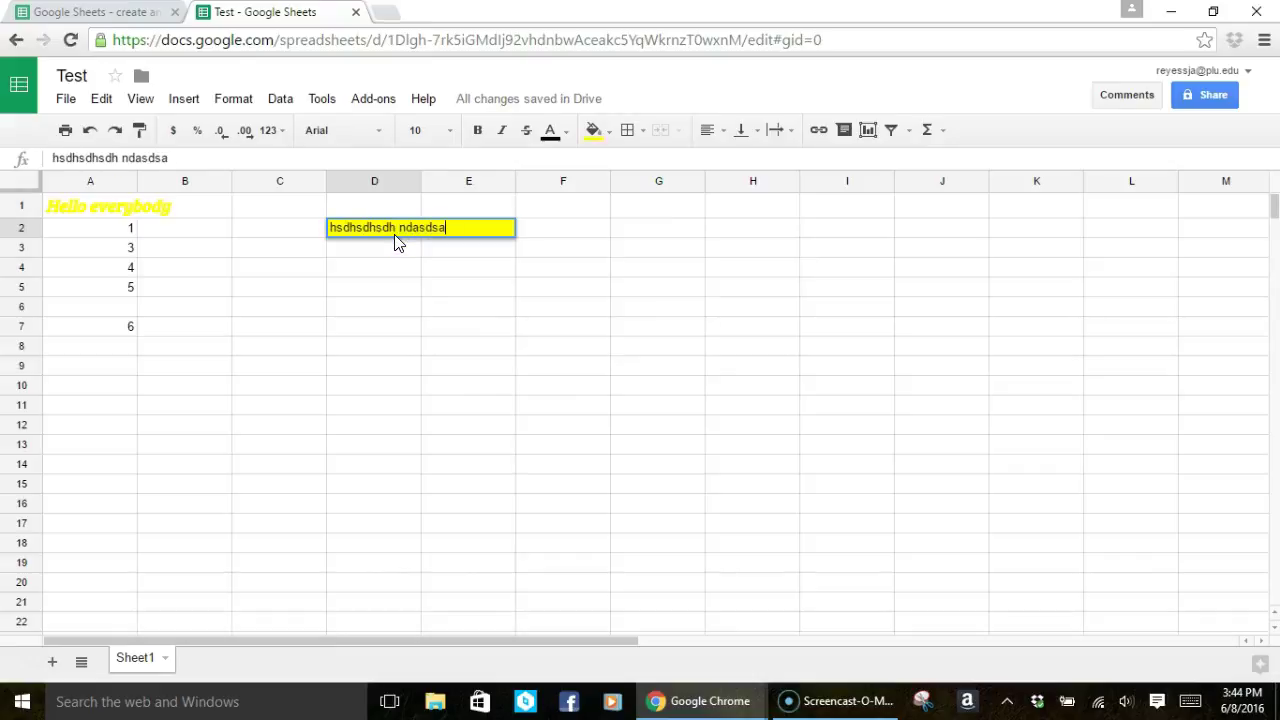
{"action": "key", "text": "Return"}
{"action": "left_click", "coordinate": [394, 236]}
- Fill the background of cell F2 with magenta
{"action": "key", "text": "Right"}
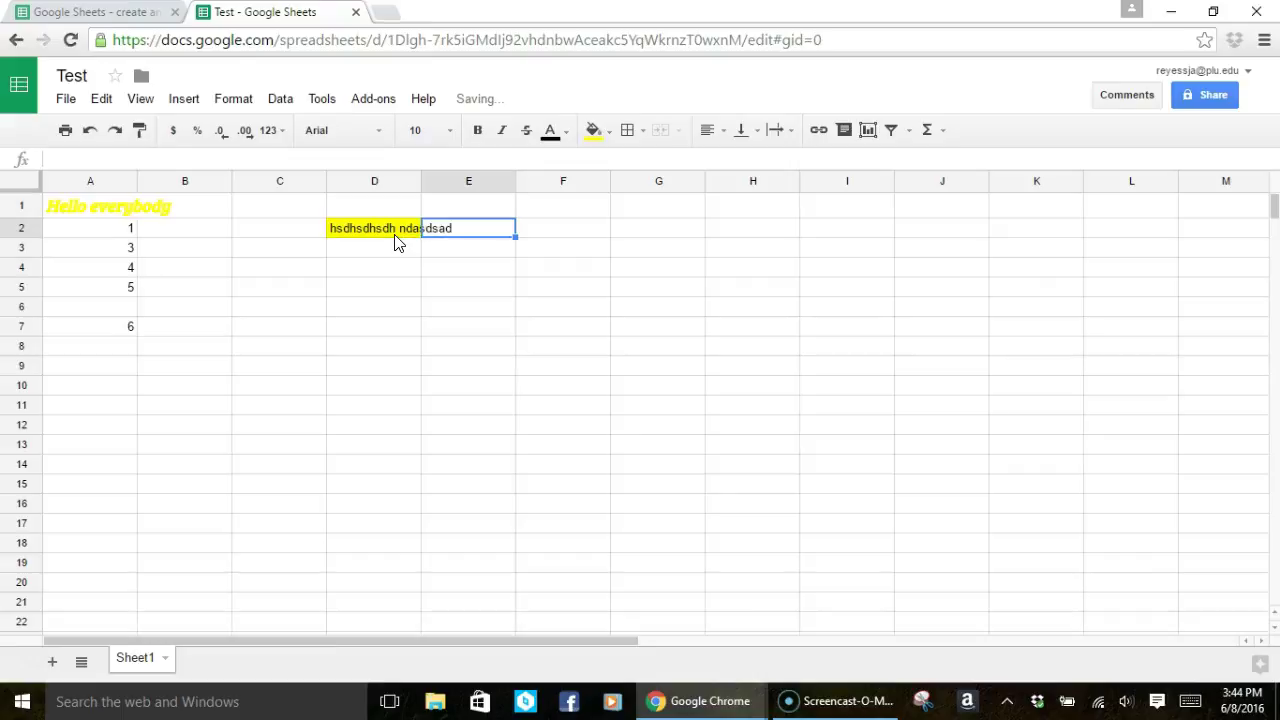
{"action": "key", "text": "Right"}
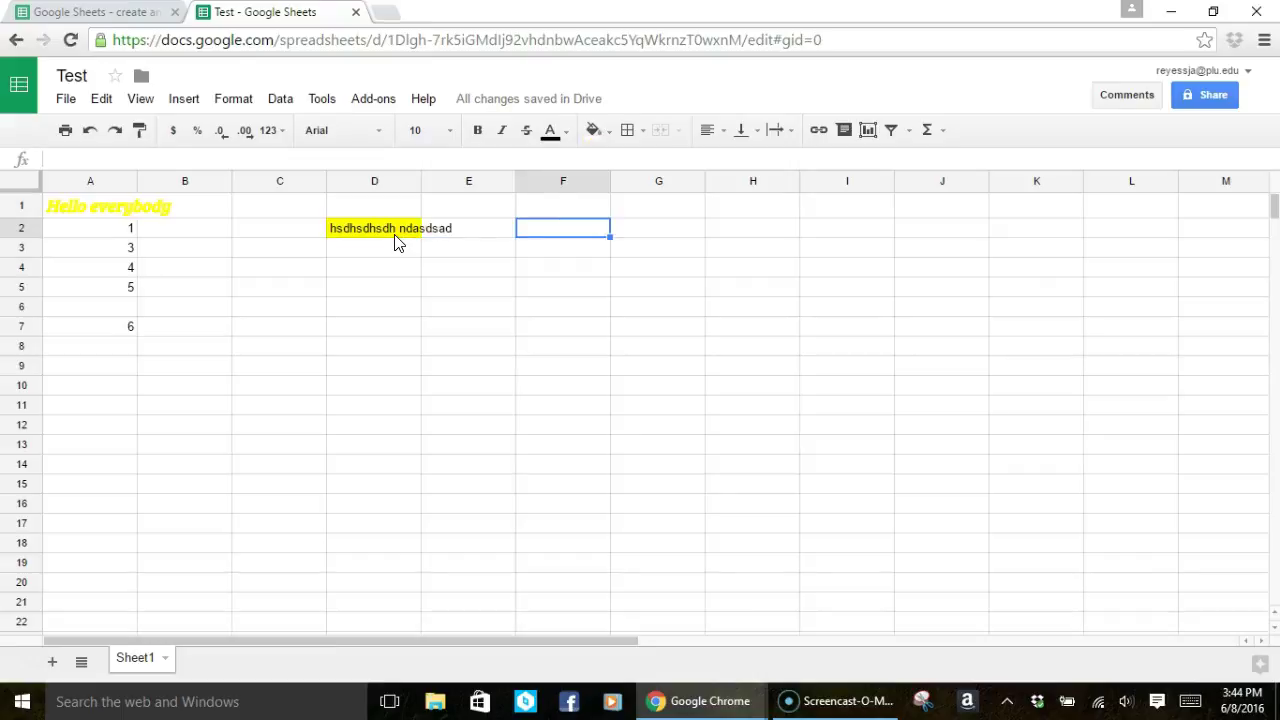
{"action": "left_click", "coordinate": [606, 132]}
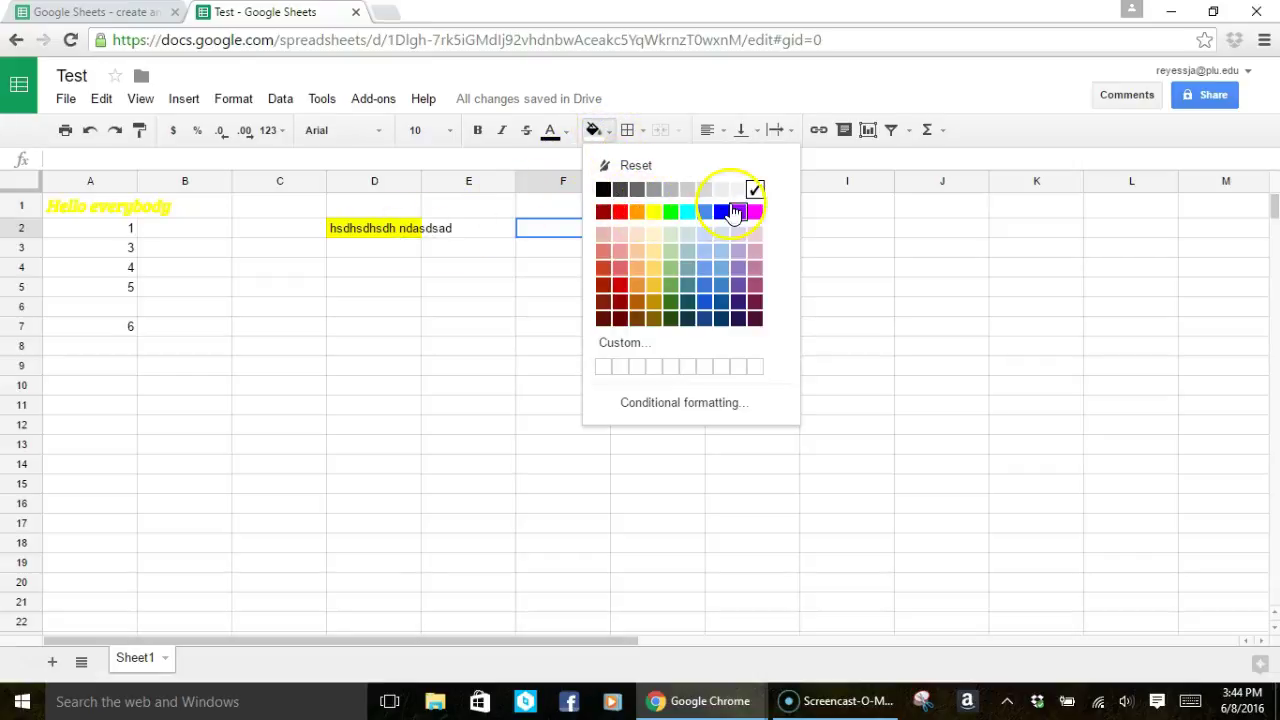
{"action": "left_click", "coordinate": [755, 212]}
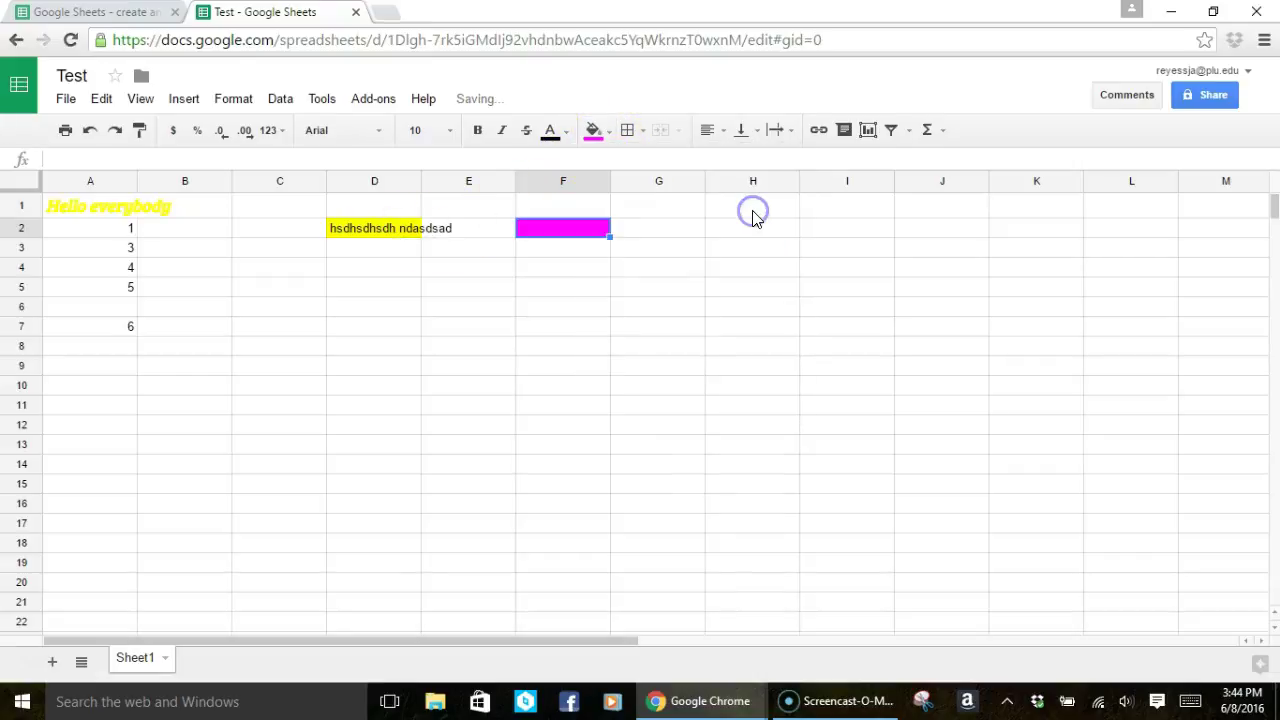
{"action": "left_click", "coordinate": [552, 256]}
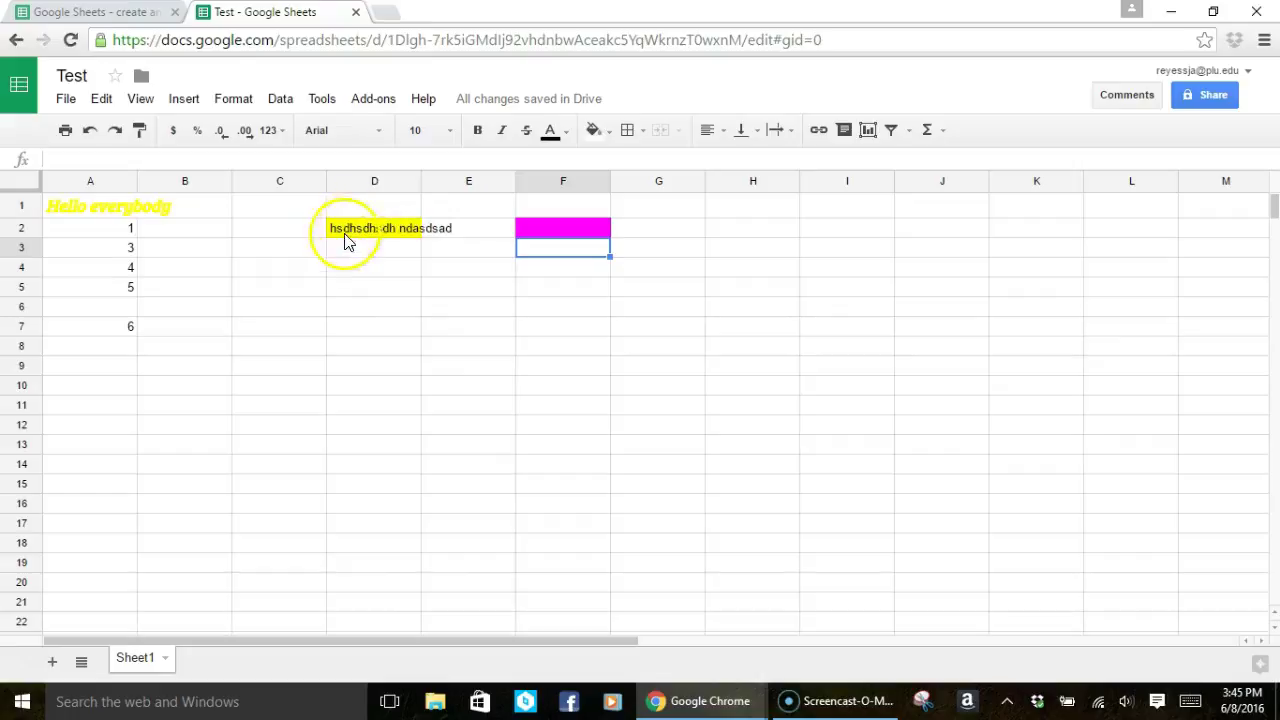
- Enter the text "jj" in cell E2, between the yellow and magenta cells
{"action": "left_click", "coordinate": [479, 228]}
{"action": "type", "text": "jj"}
{"action": "key", "text": "Return"}
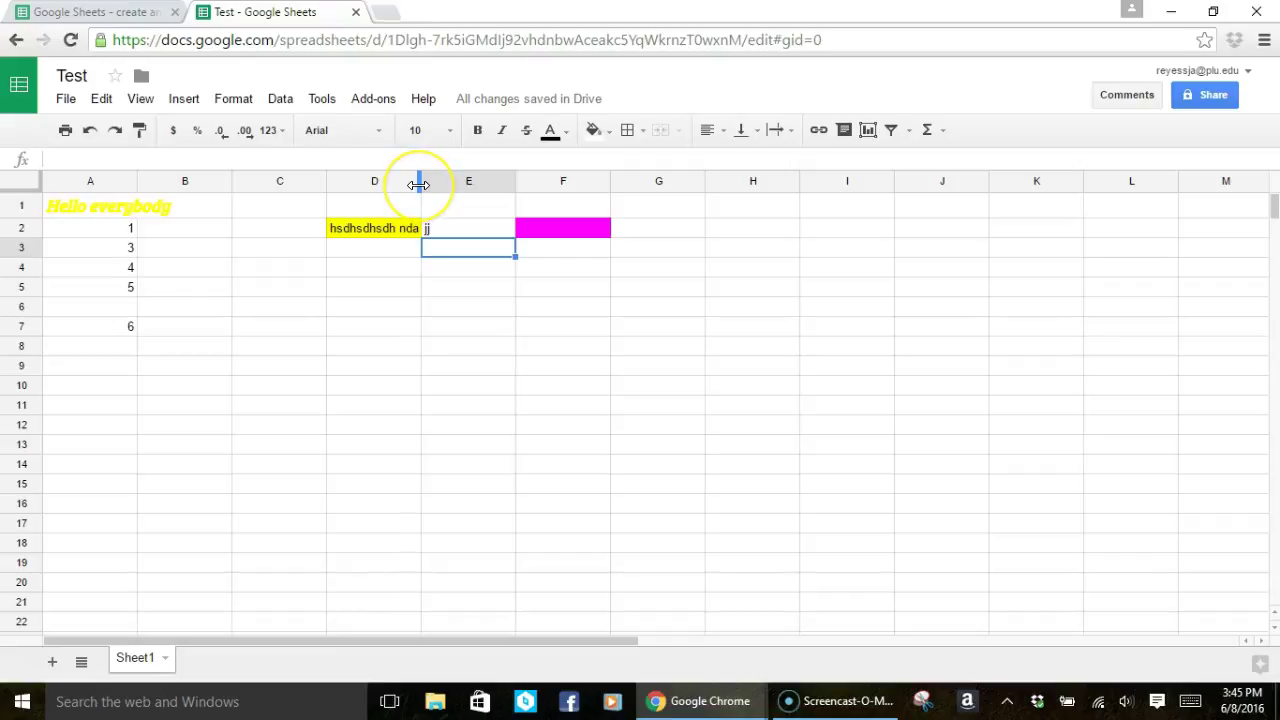
- Resize columns D and E so each automatically fits the width of its contents
{"action": "left_click_drag", "start_coordinate": [419, 185], "coordinate": [419, 185]}
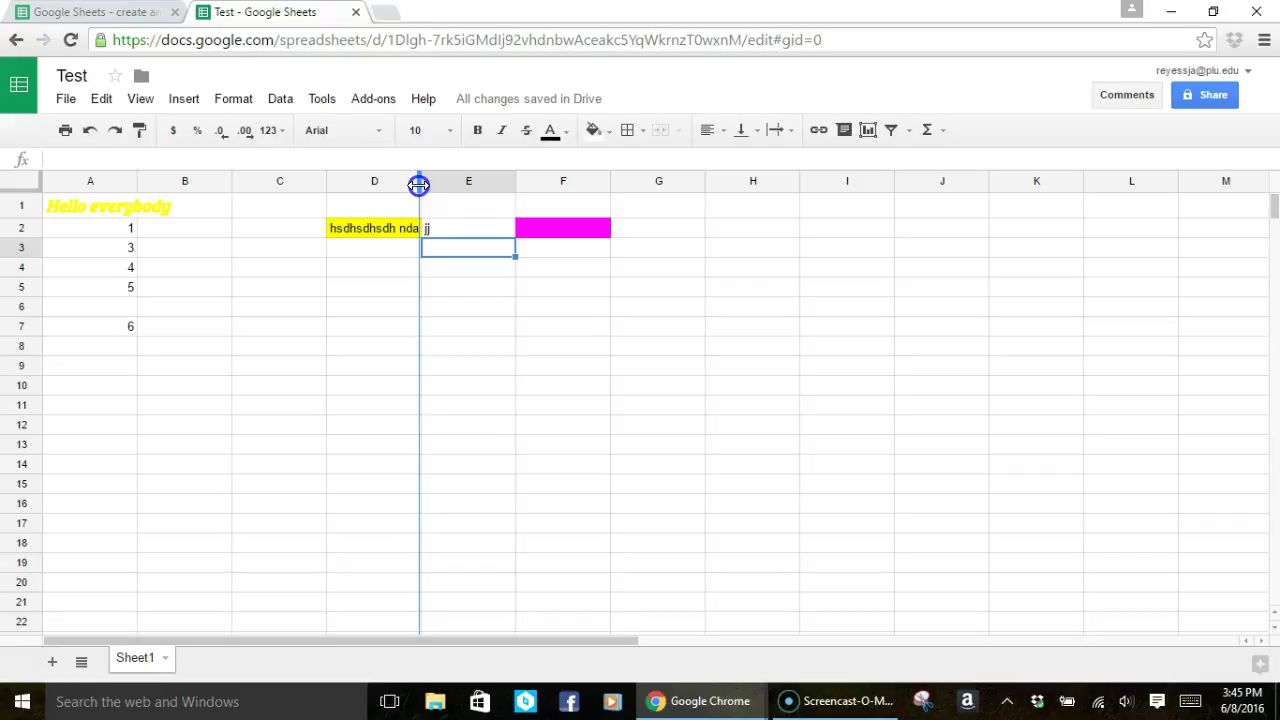
{"action": "left_click_drag", "start_coordinate": [419, 185], "coordinate": [690, 192]}
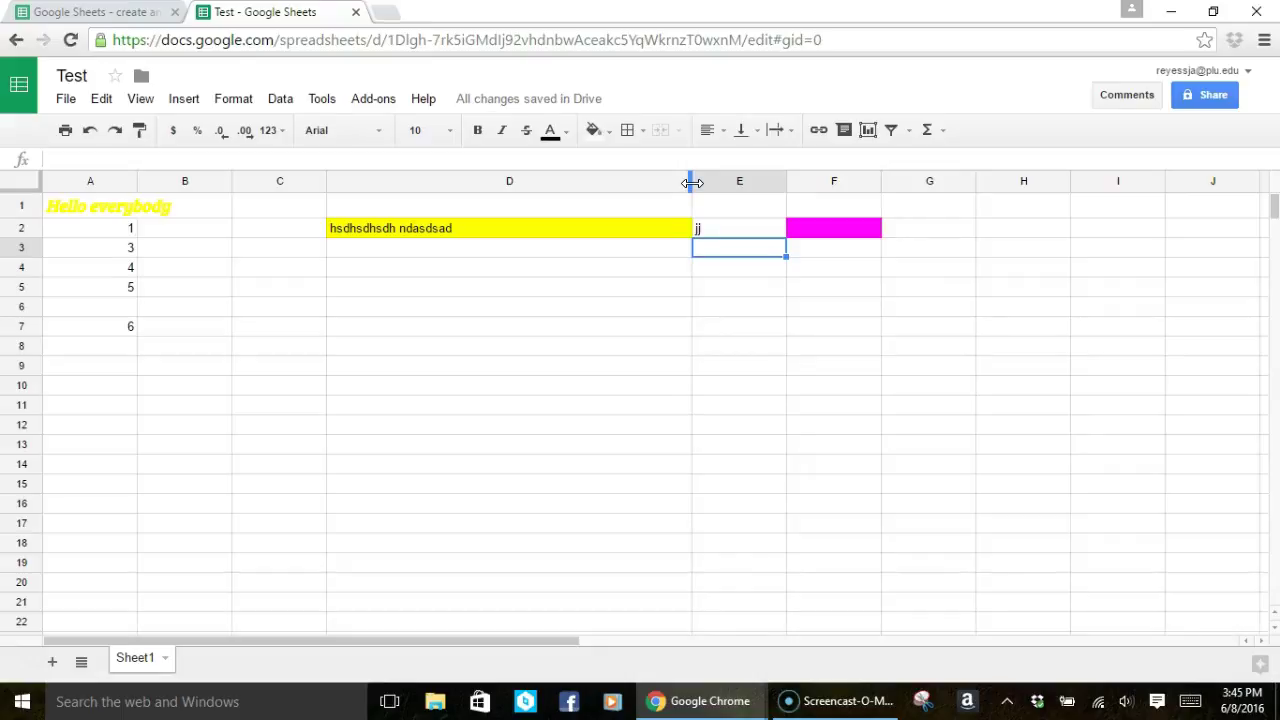
{"action": "double_click", "coordinate": [692, 183]}
{"action": "left_click", "coordinate": [516, 247]}
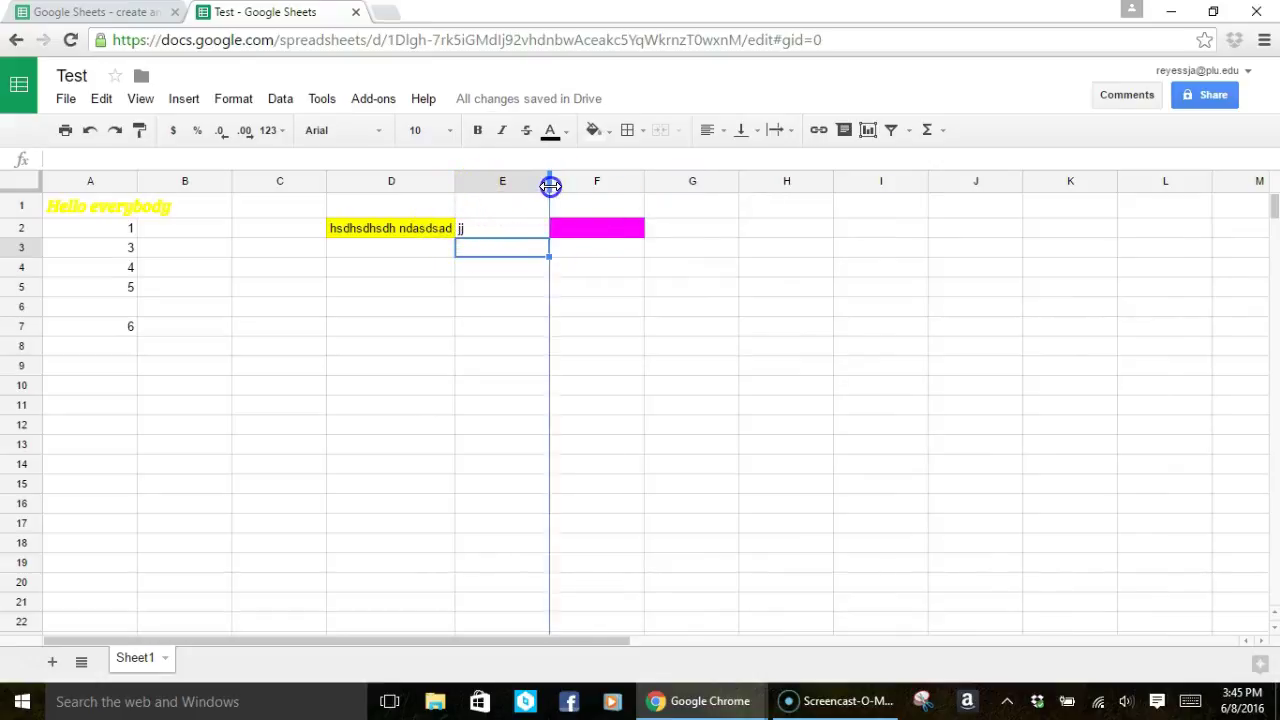
{"action": "double_click", "coordinate": [548, 185]}
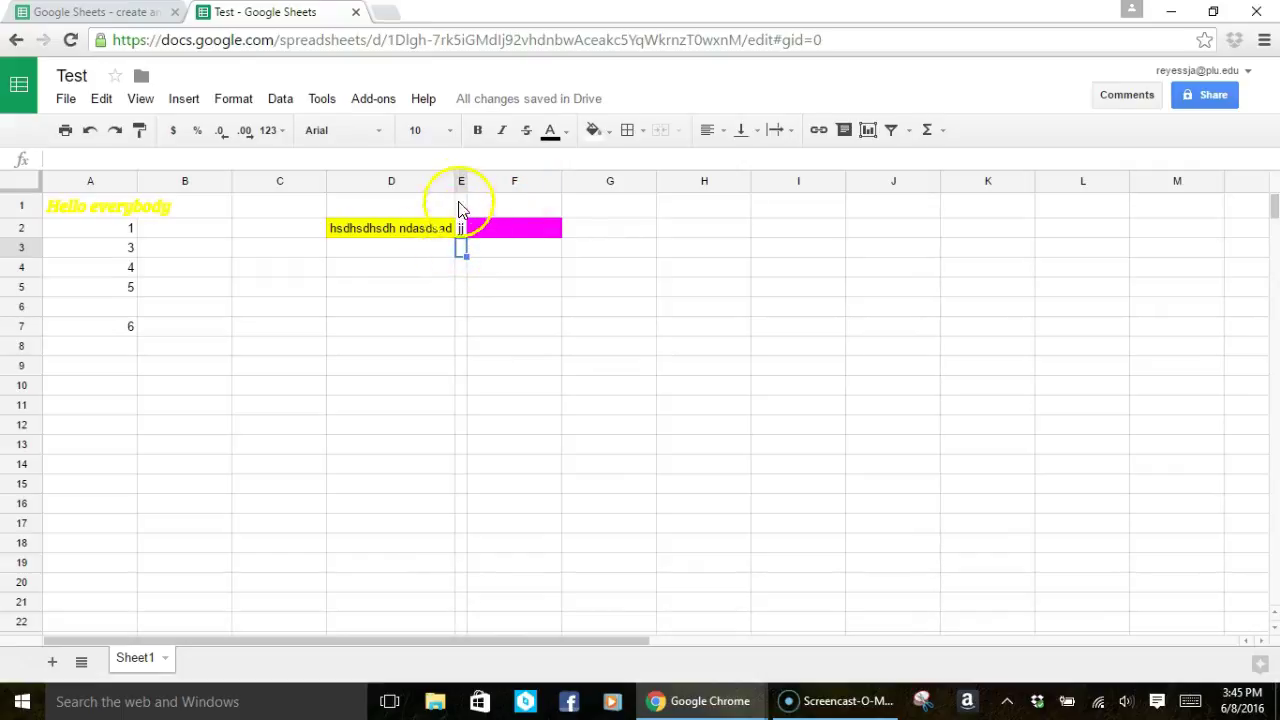
- Enter "mdsamdsamdlasmdlsam ldsamd lasmdl samdl" in cell E5 and fit column E to the text's width
{"action": "left_click", "coordinate": [459, 291]}
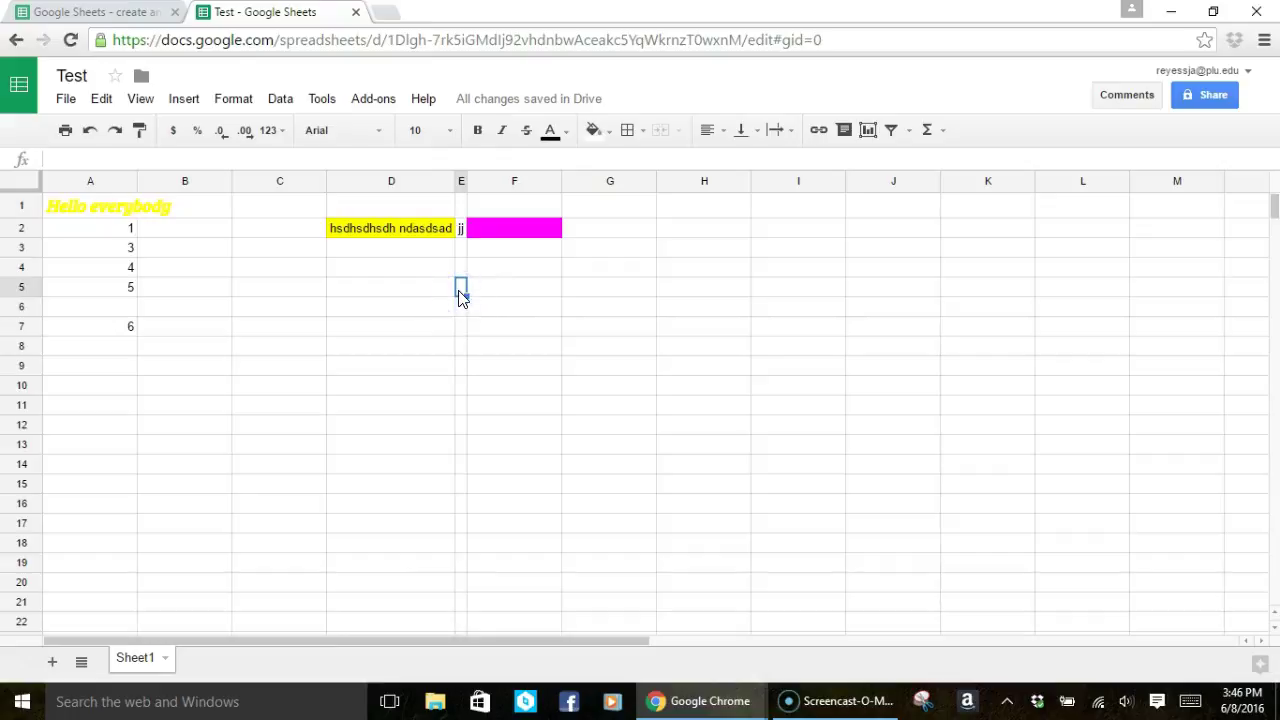
{"action": "type", "text": "mdsamdsamdlasmdlsam ldsamd lasmdl samdl"}
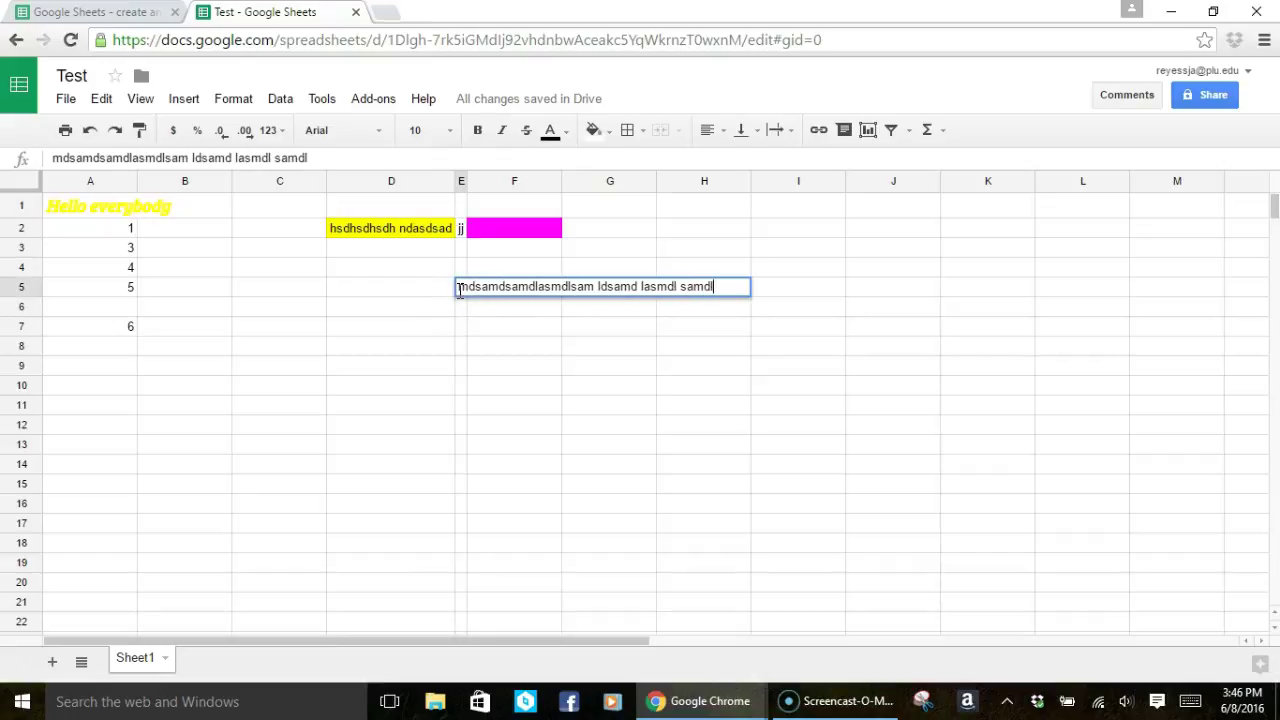
{"action": "left_click", "coordinate": [460, 312]}
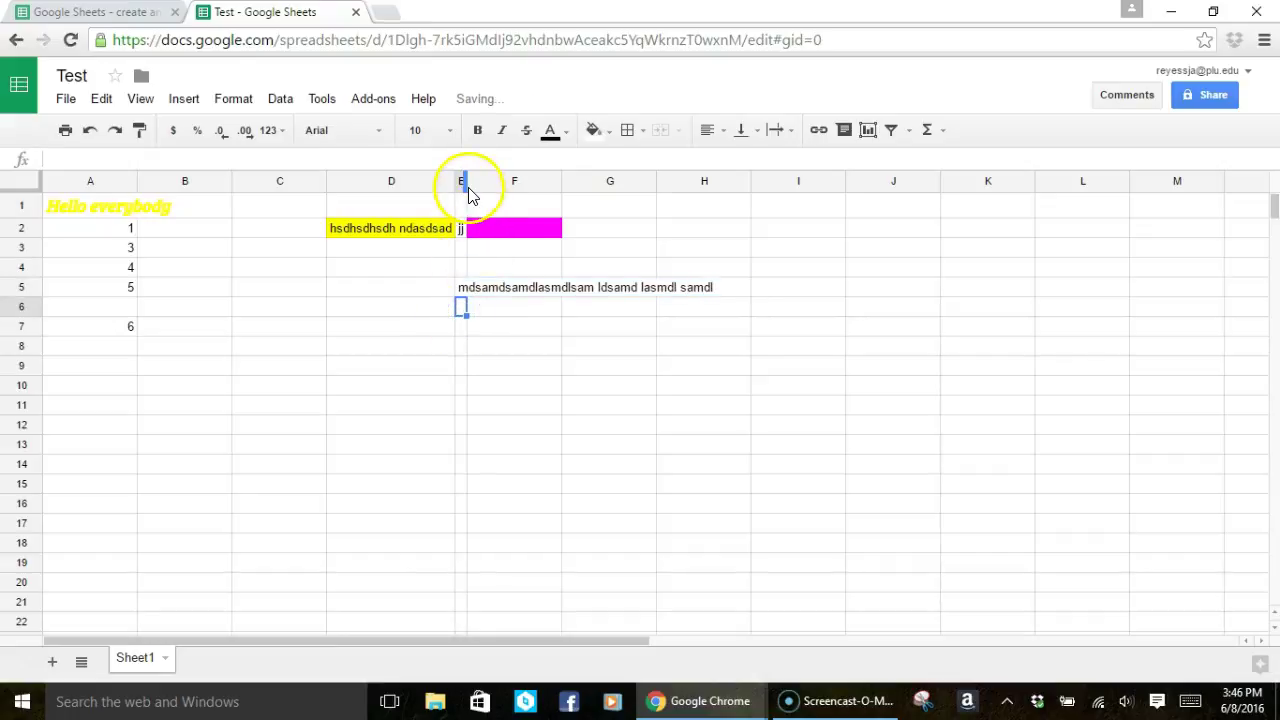
{"action": "double_click", "coordinate": [466, 181]}
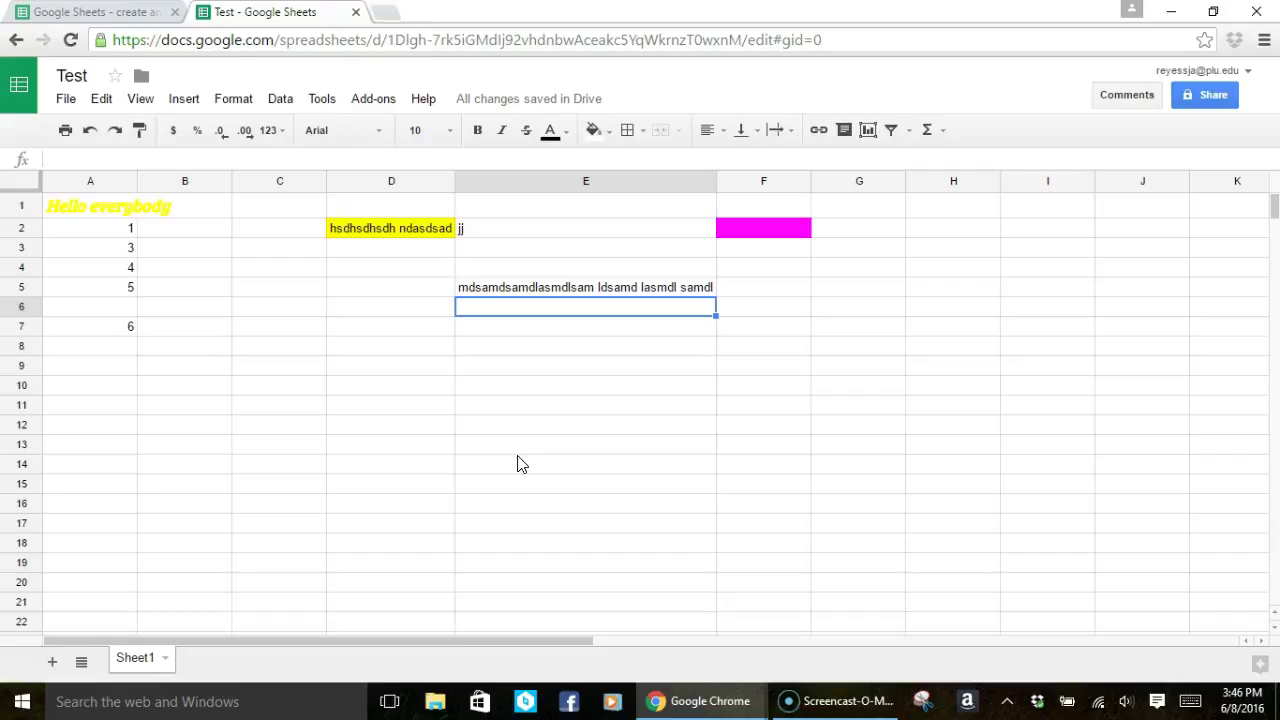
- Replace the end of cell E5's text so that it reads "mdsamdsamdlasmdlsam ldsan ma"
{"action": "left_click", "coordinate": [560, 287]}
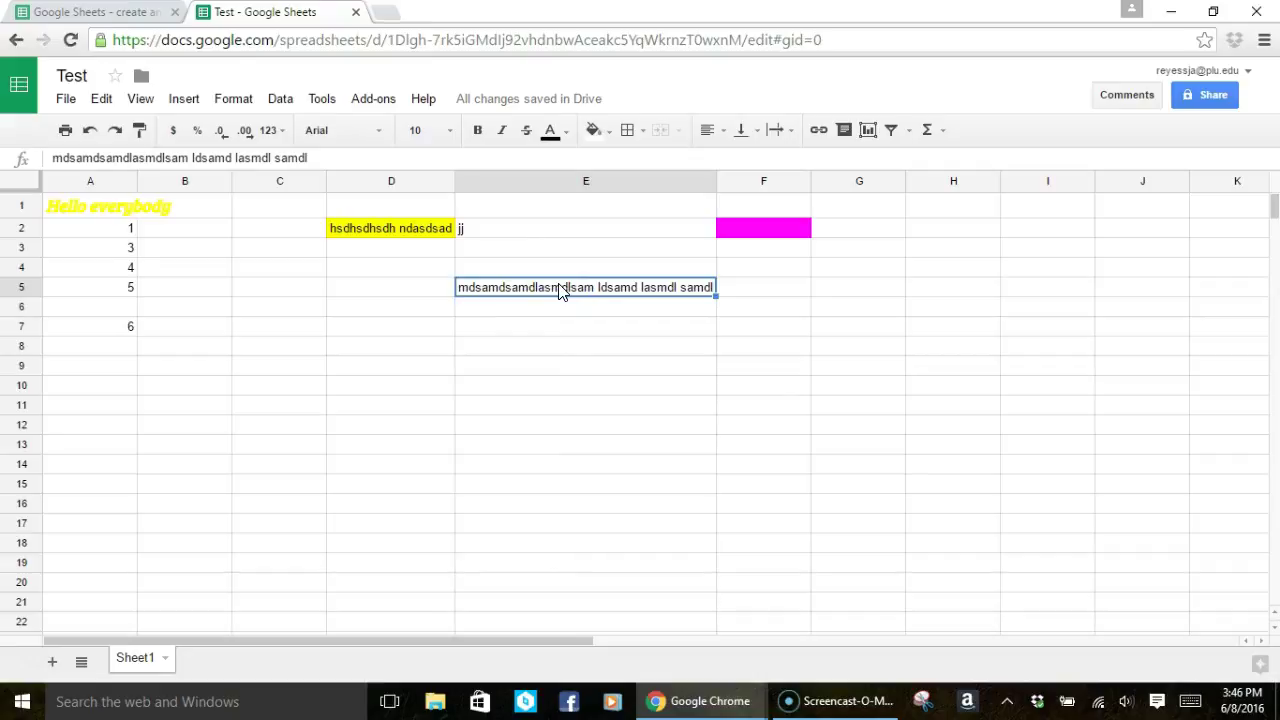
{"action": "double_click", "coordinate": [631, 290]}
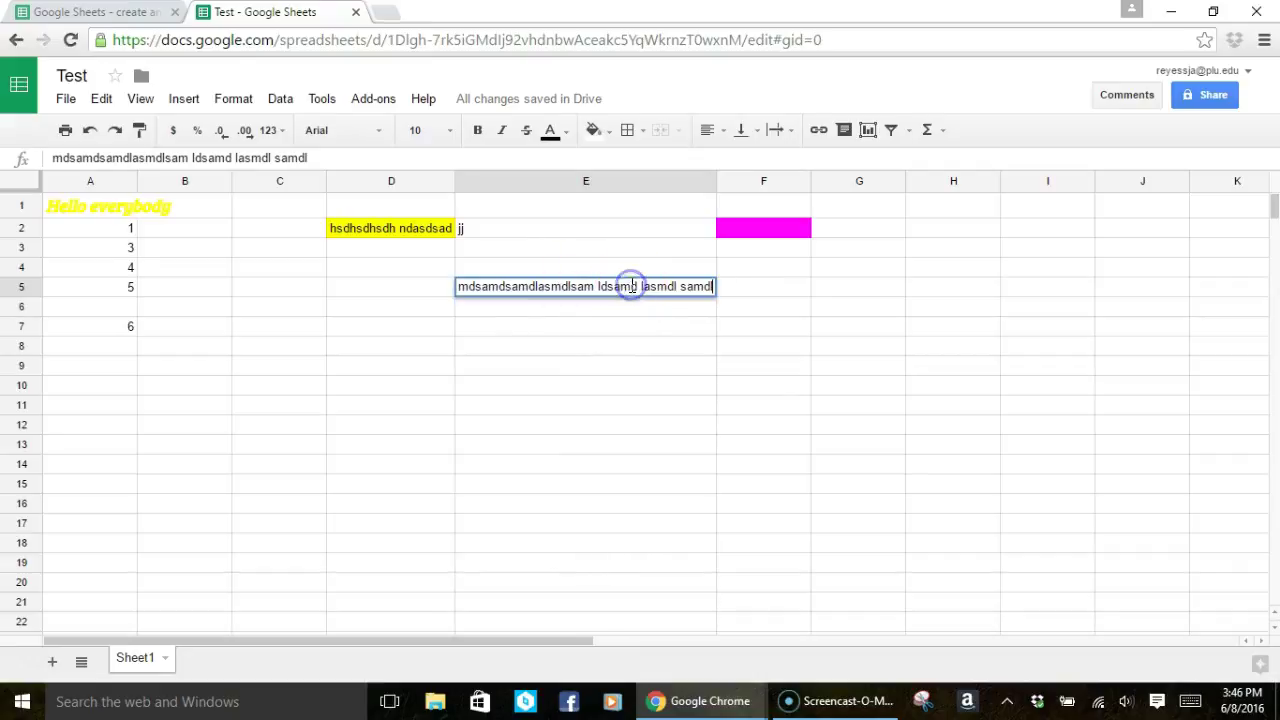
{"action": "left_click", "coordinate": [580, 287]}
{"action": "left_click", "coordinate": [528, 287]}
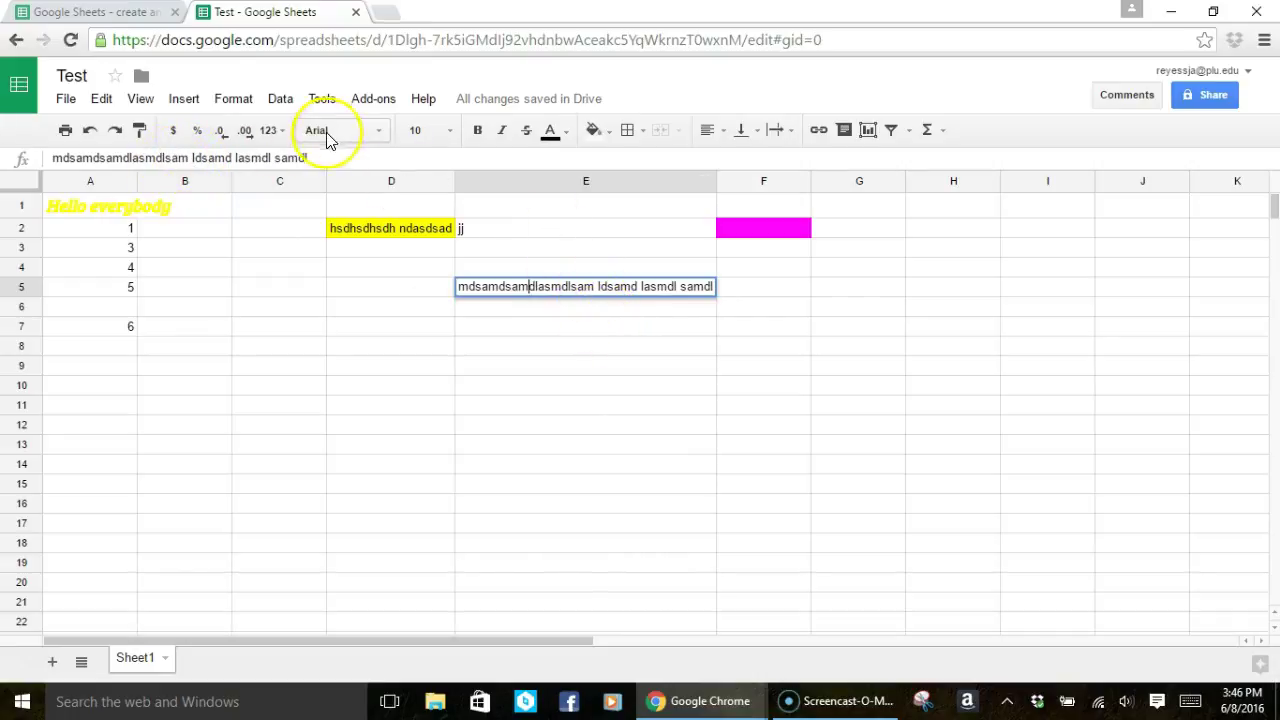
{"action": "left_click_drag", "start_coordinate": [318, 158], "coordinate": [217, 165]}
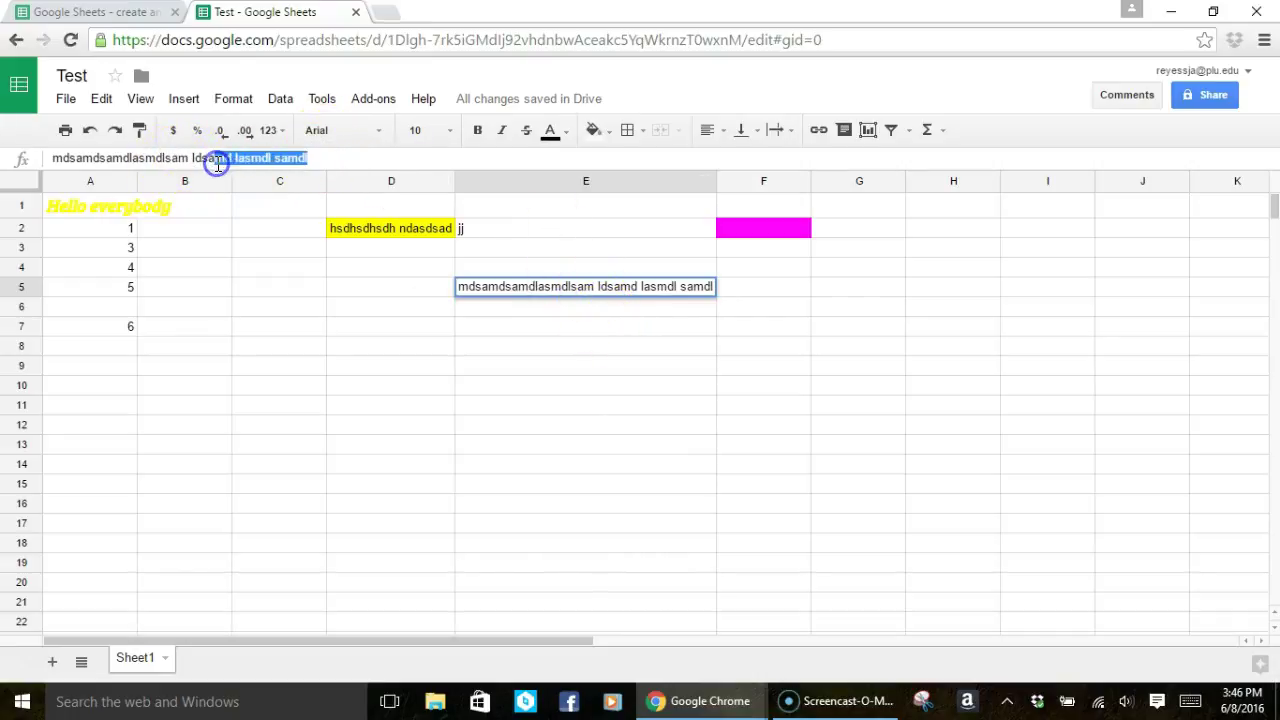
{"action": "key", "text": "BackSpace"}
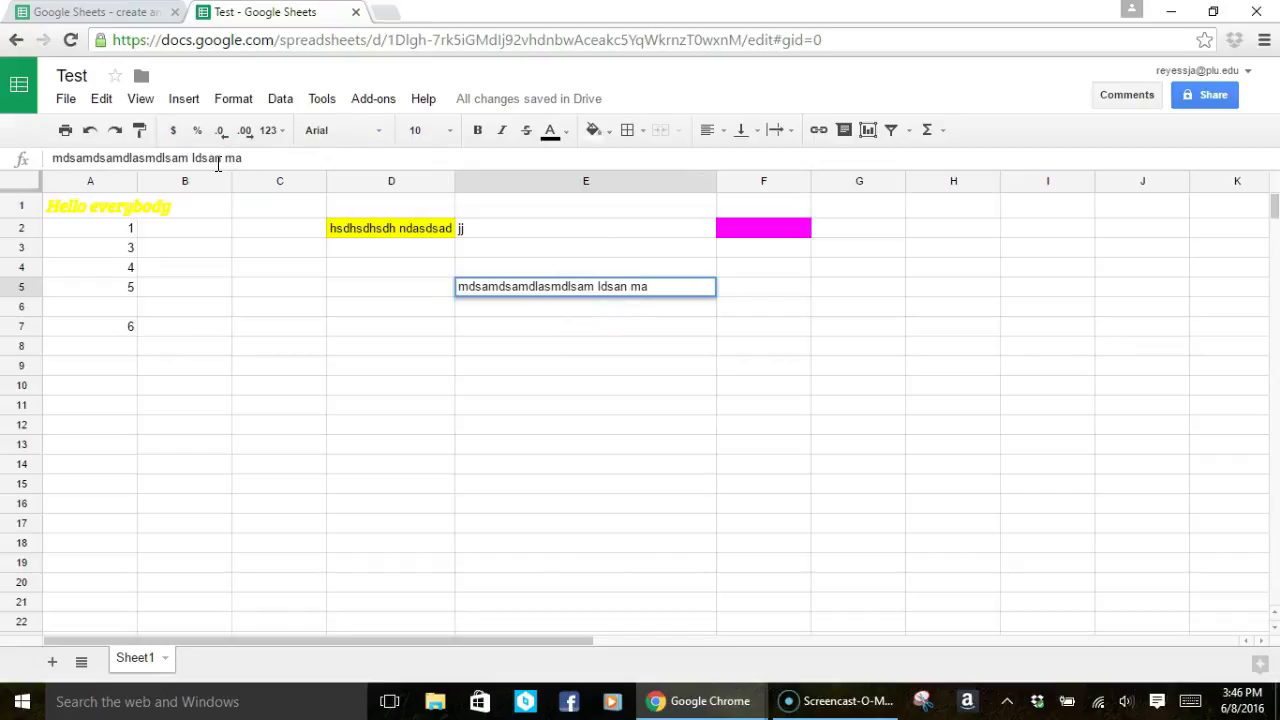
{"action": "key", "text": "Return"}
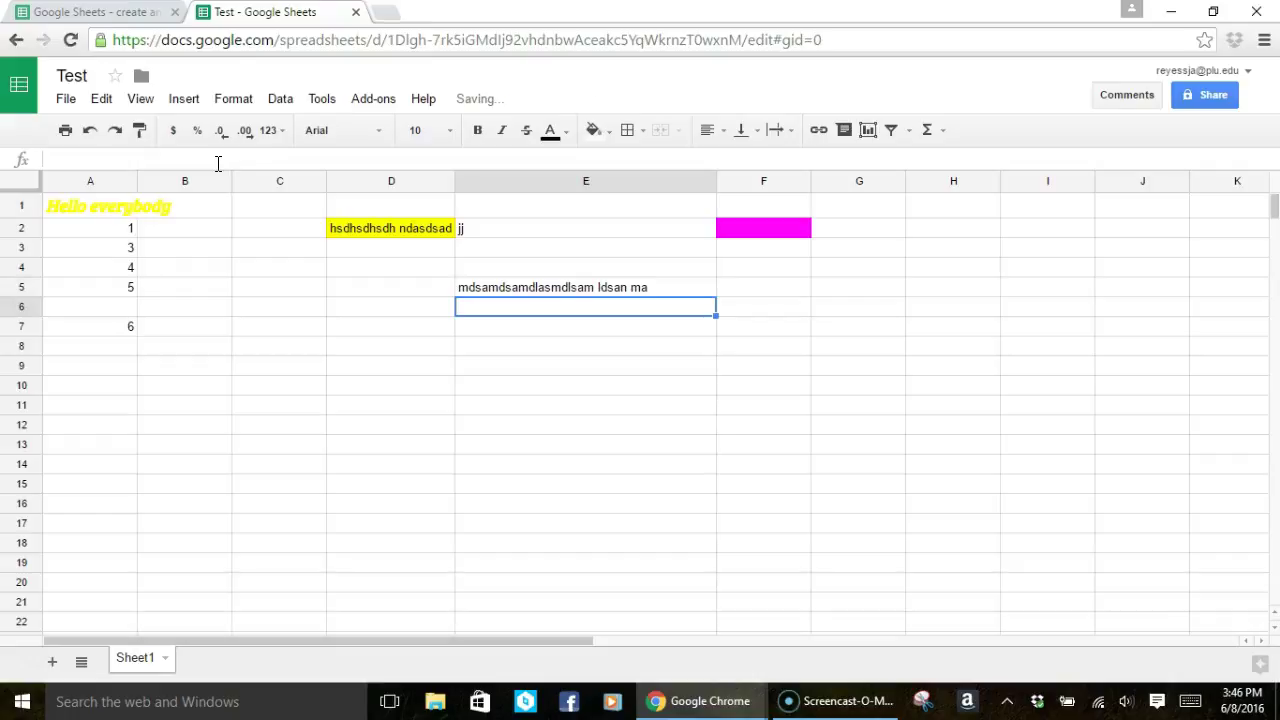
- Insert "bm" before "ldsan" in cell E5's text and delete it again
{"action": "left_click", "coordinate": [503, 288]}
{"action": "left_click", "coordinate": [197, 157]}
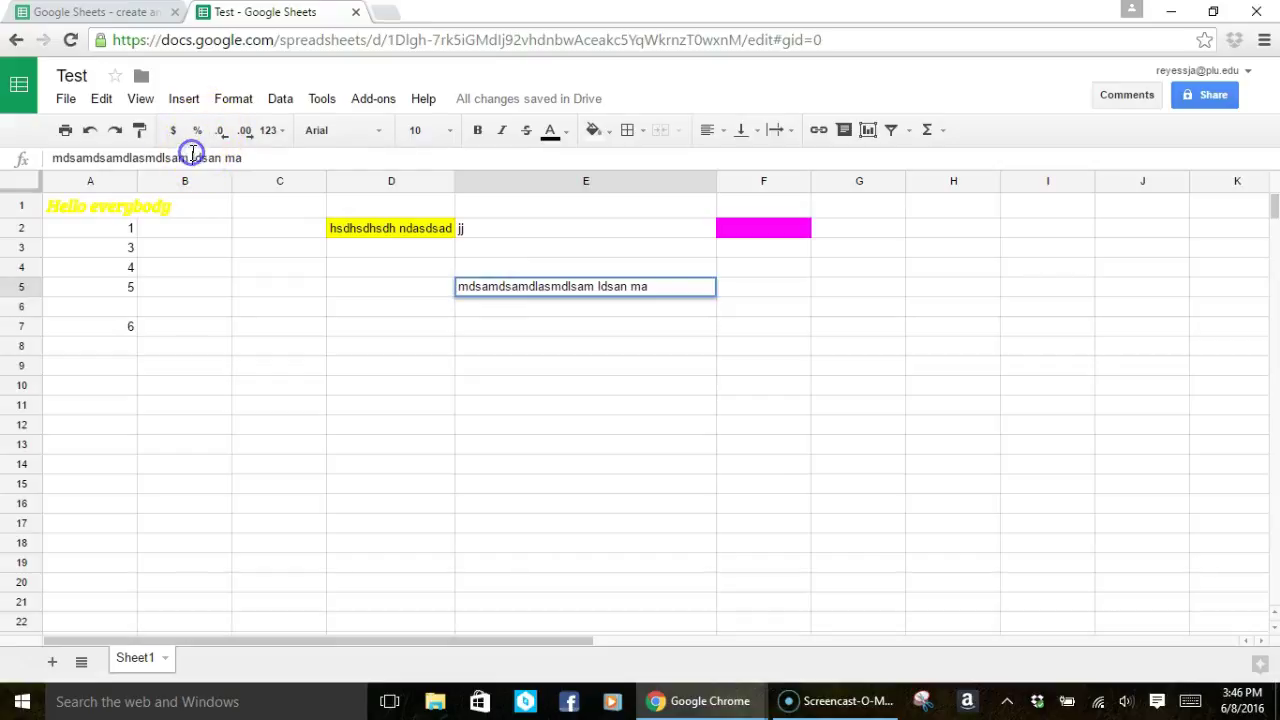
{"action": "type", "text": "bm"}
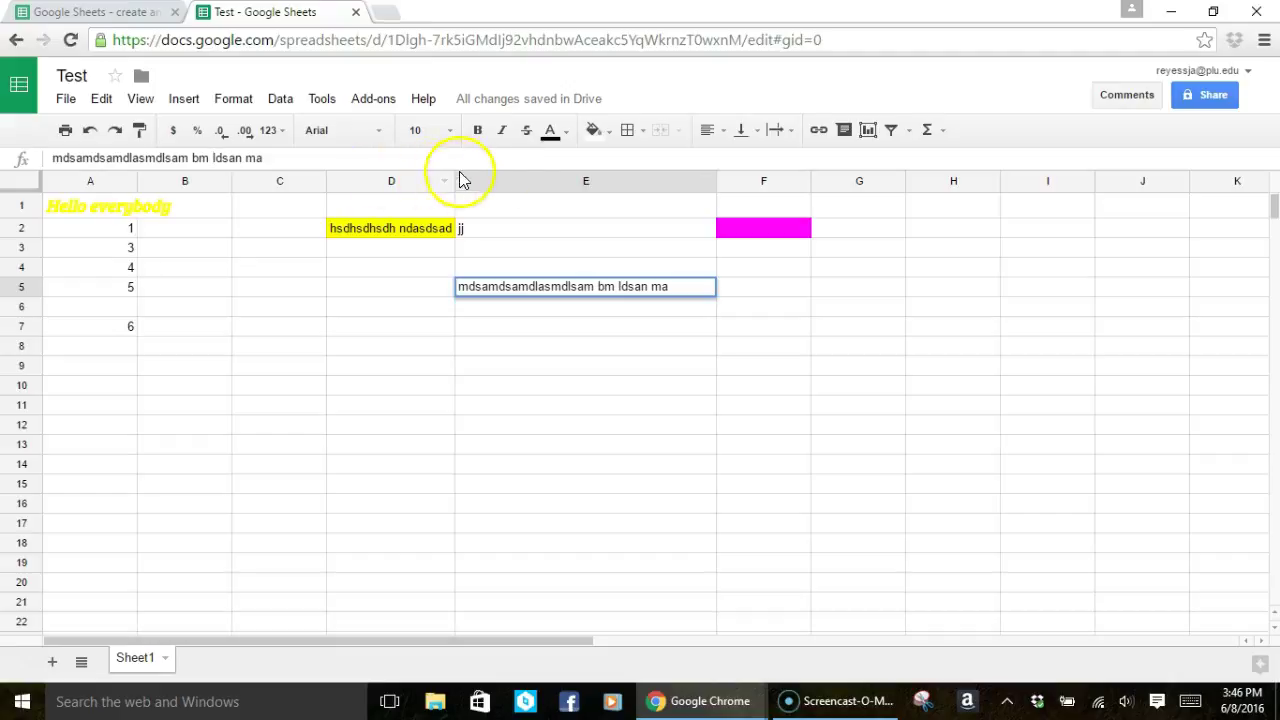
{"action": "key", "text": "BackSpace"}
{"action": "key", "text": "BackSpace"}
{"action": "key", "text": "BackSpace"}
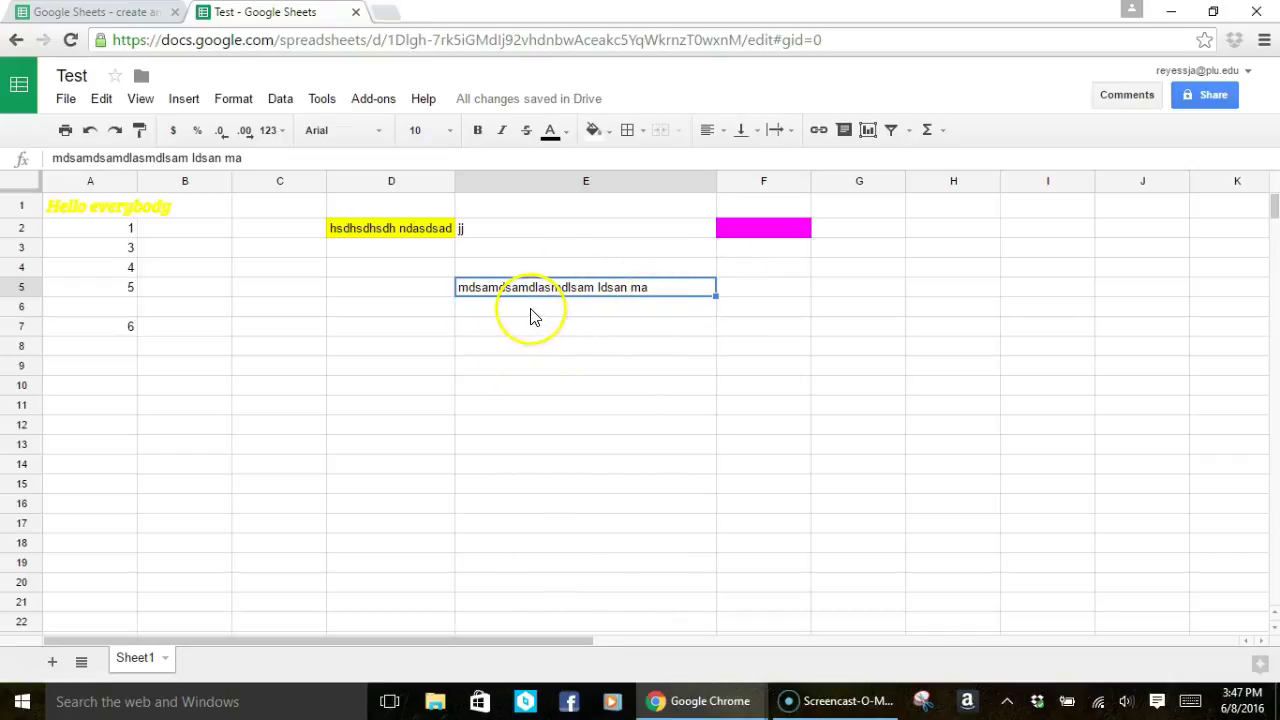
{"action": "key", "text": "Left"}
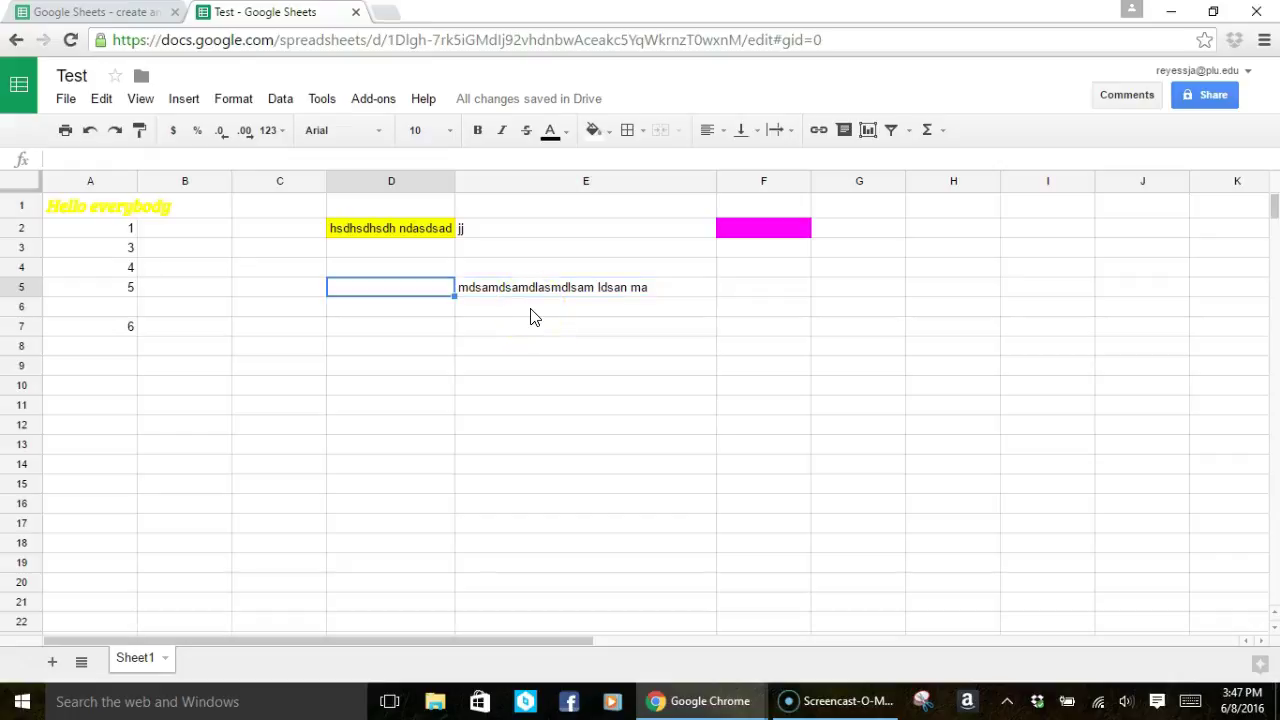
{"action": "key", "text": "Up"}
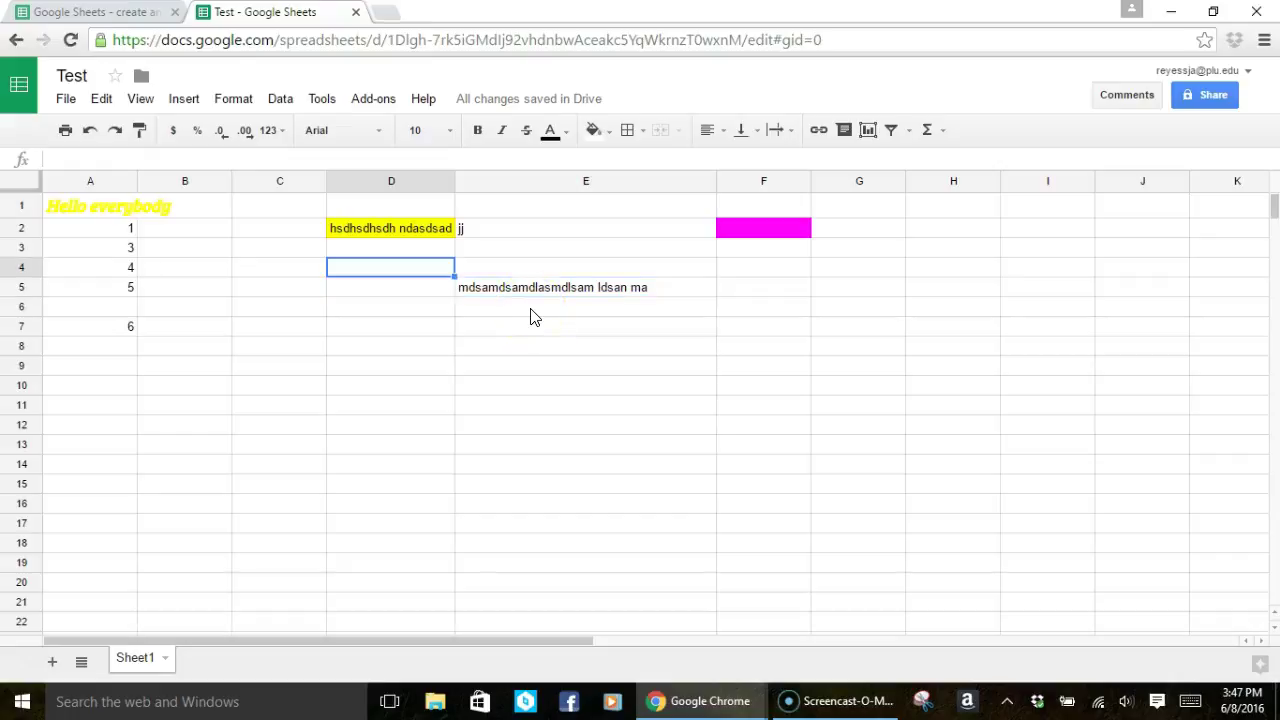
{"action": "key", "text": "Right"}
{"action": "key", "text": "Right"}
{"action": "key", "text": "Right"}
{"action": "key", "text": "Down"}
{"action": "key", "text": "Down"}
{"action": "key", "text": "Down"}
{"action": "key", "text": "Down"}
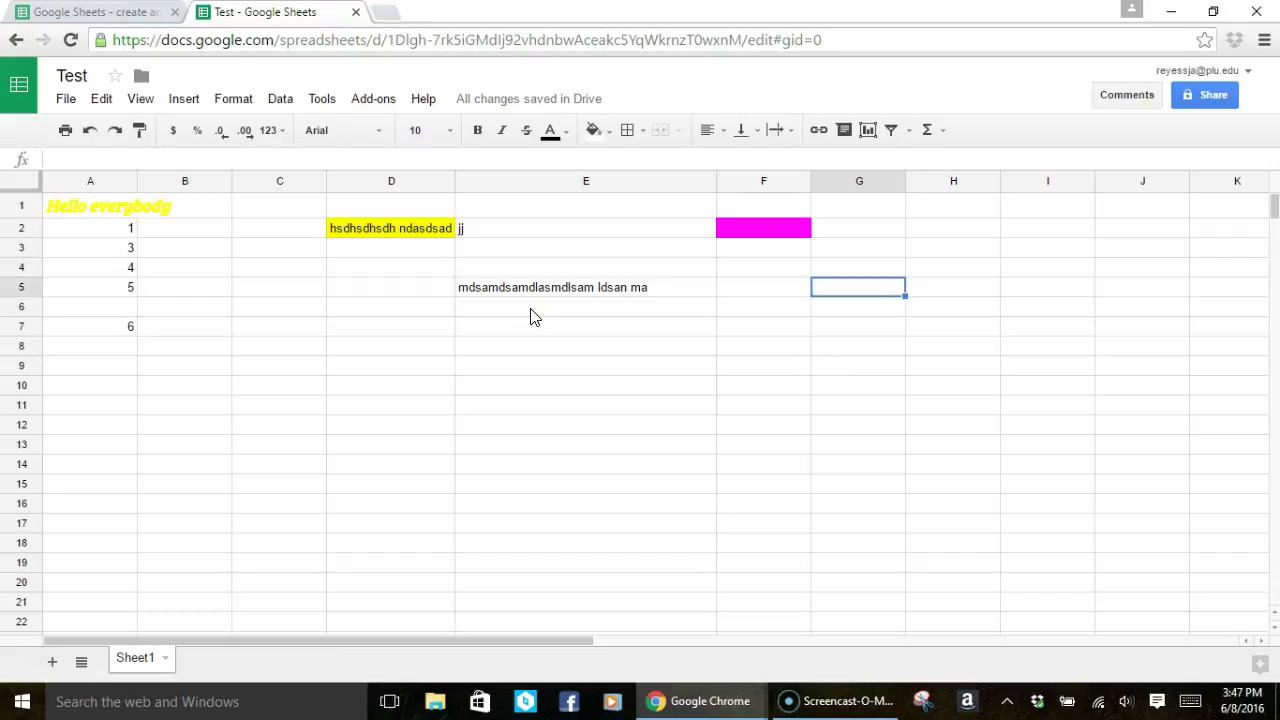
{"action": "key", "text": "Left"}
{"action": "key", "text": "Left"}
{"action": "key", "text": "Left"}
{"action": "key", "text": "Left"}
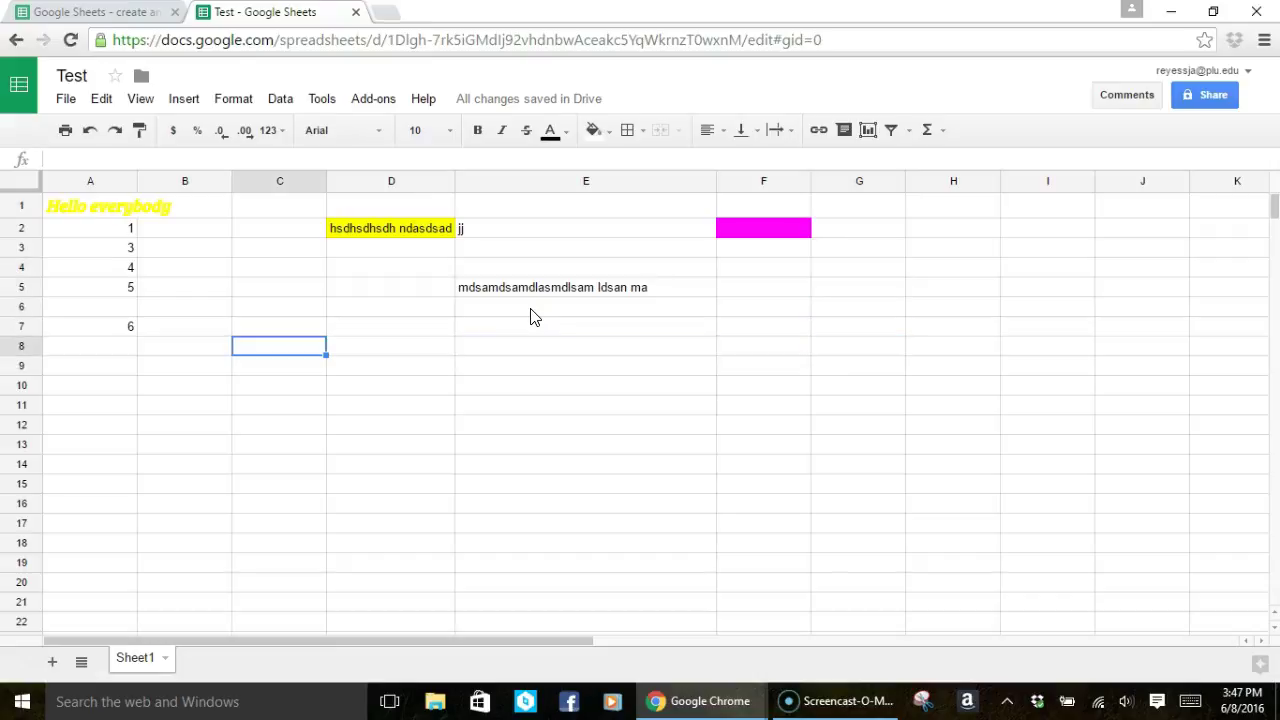
{"action": "key", "text": "Up"}
{"action": "key", "text": "Up"}
{"action": "key", "text": "Up"}
{"action": "key", "text": "Up"}
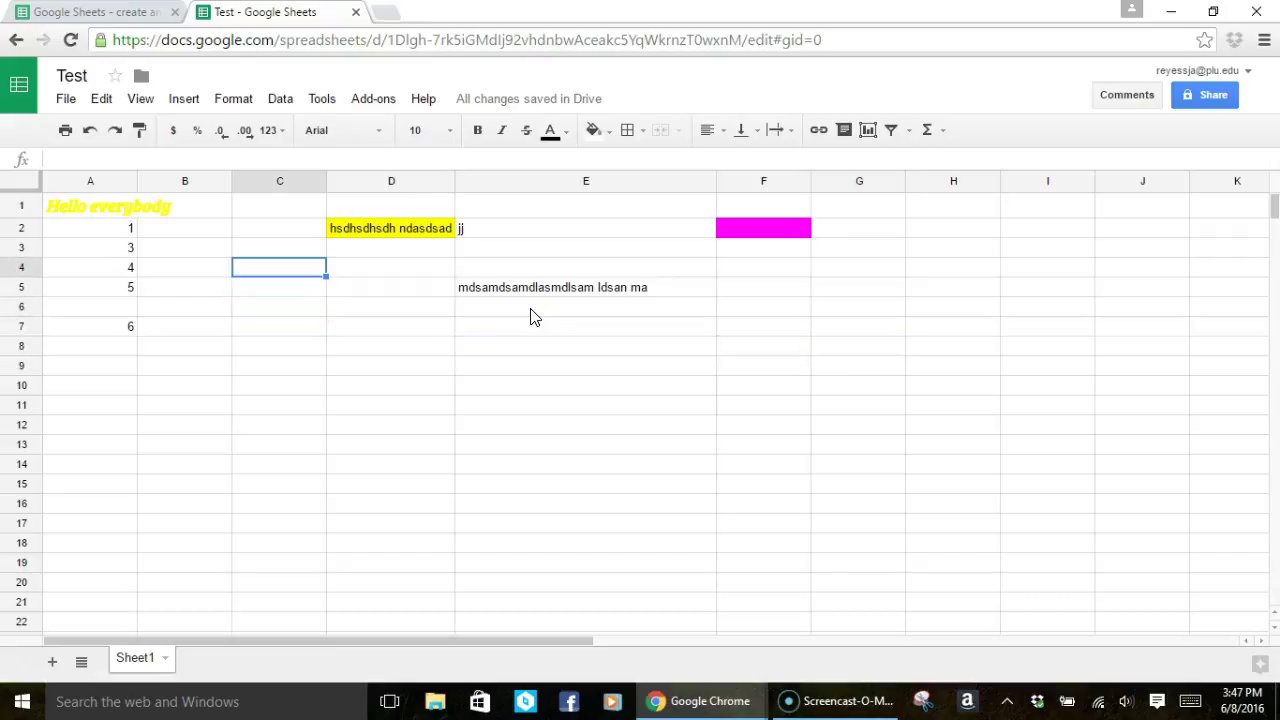
{"action": "key", "text": "Right"}
{"action": "key", "text": "Down"}
{"action": "key", "text": "Up"}
{"action": "key", "text": "Left"}
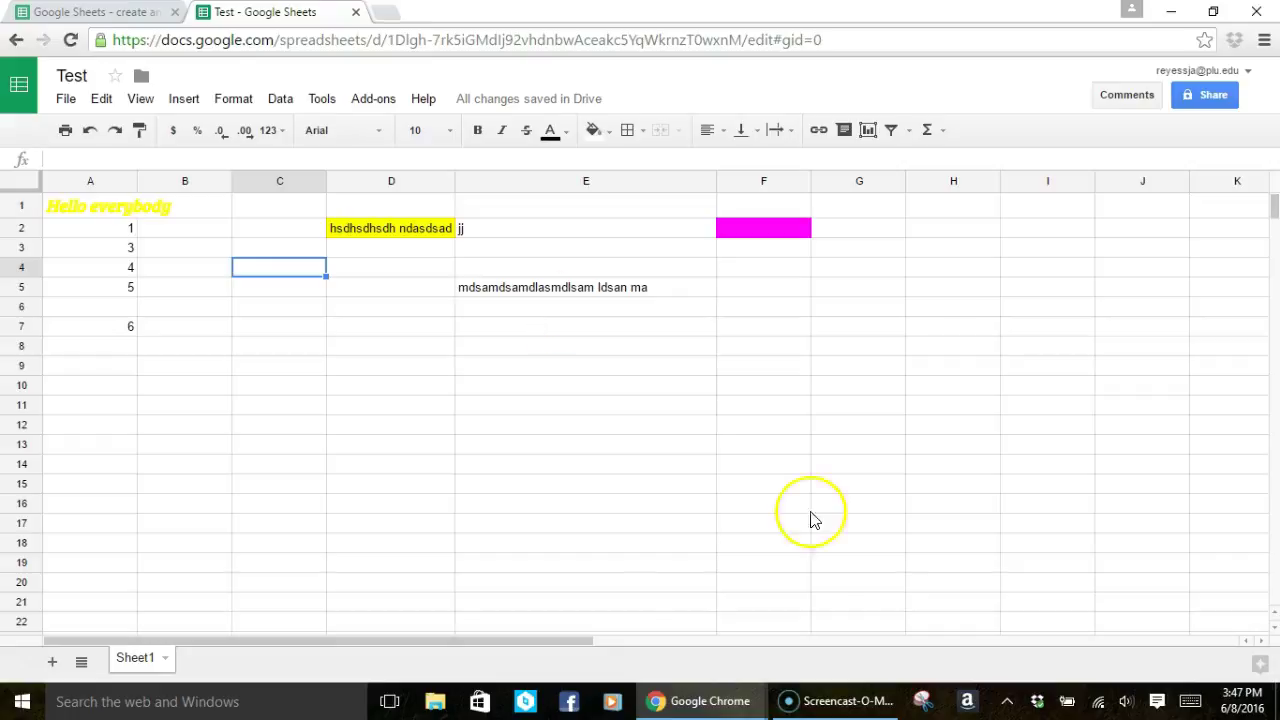
{"action": "left_click", "coordinate": [885, 701]}
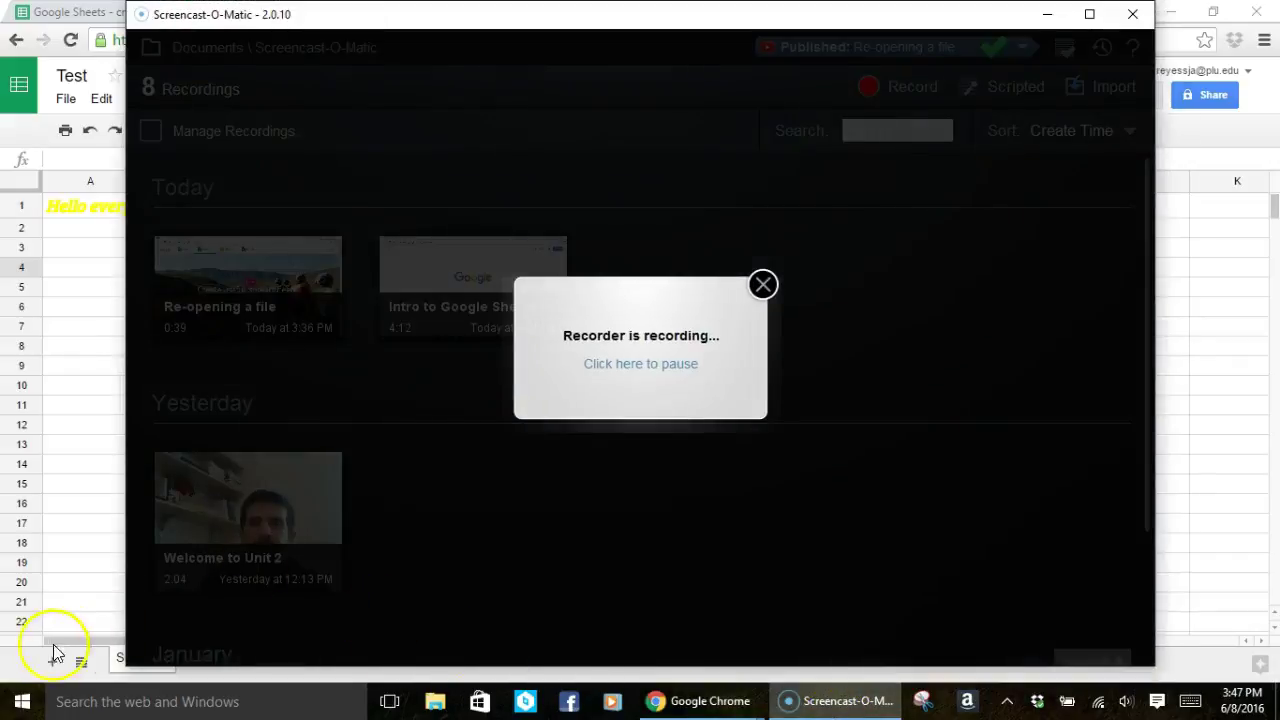